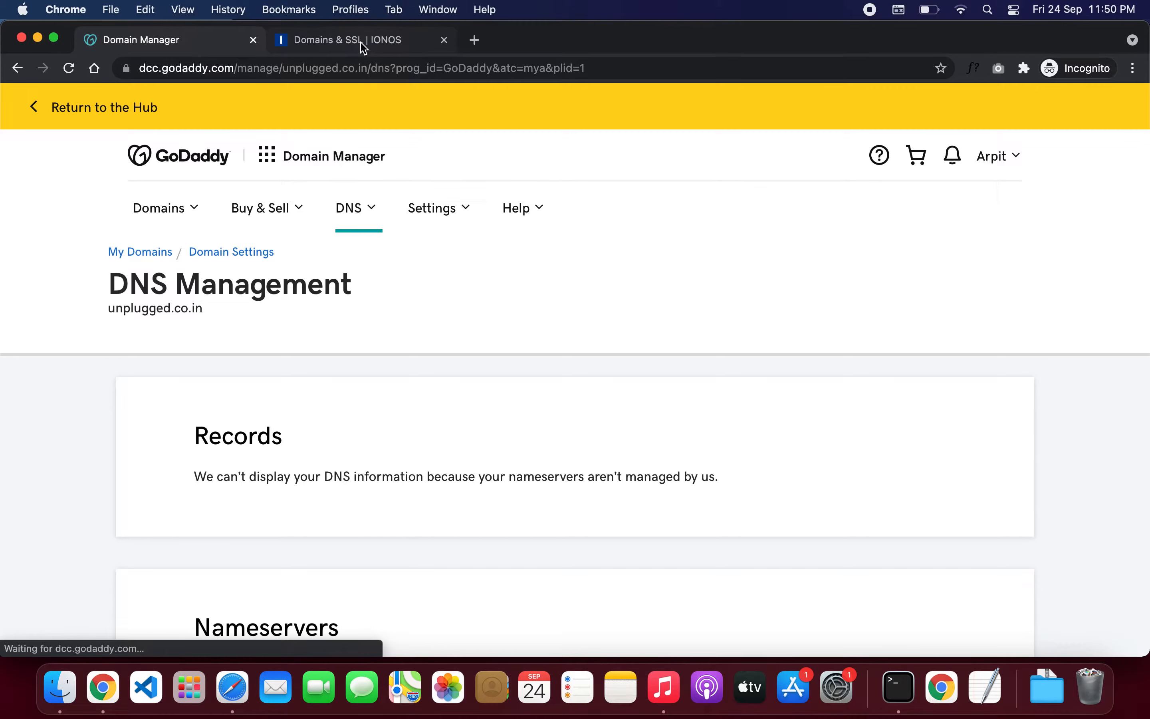
Step: Move from GoDaddy's DNS page to the IONOS Domains & SSL tab and open its product menu
left_click(363, 53)
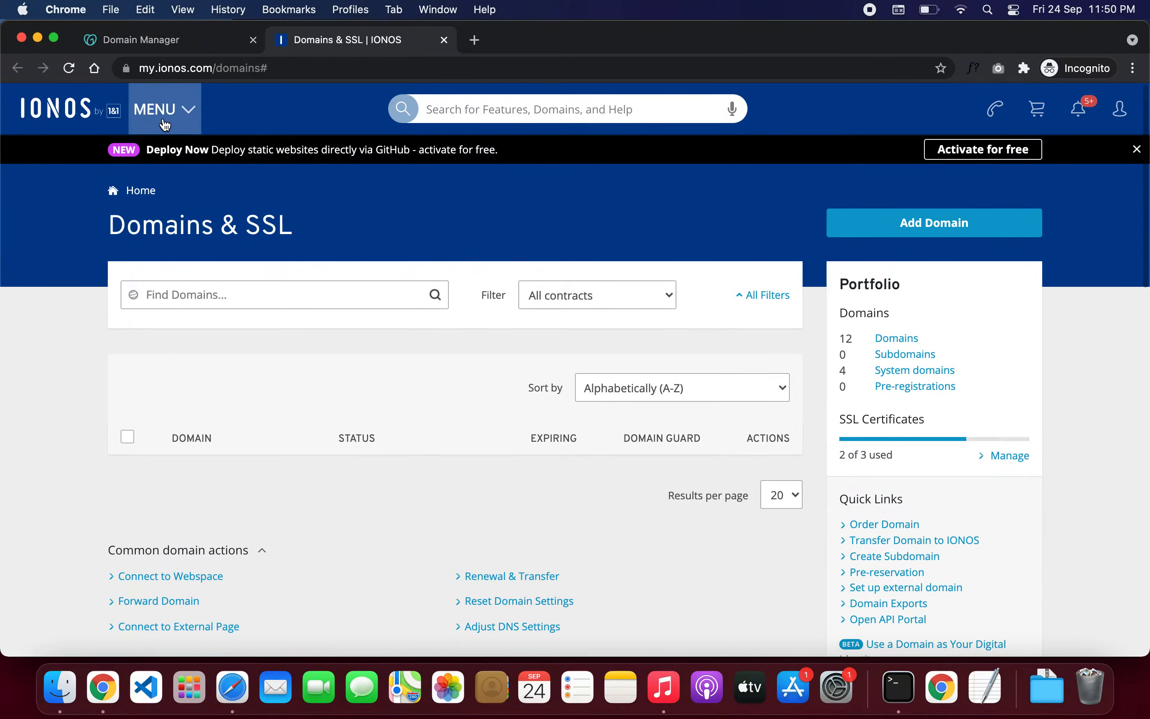
left_click(159, 112)
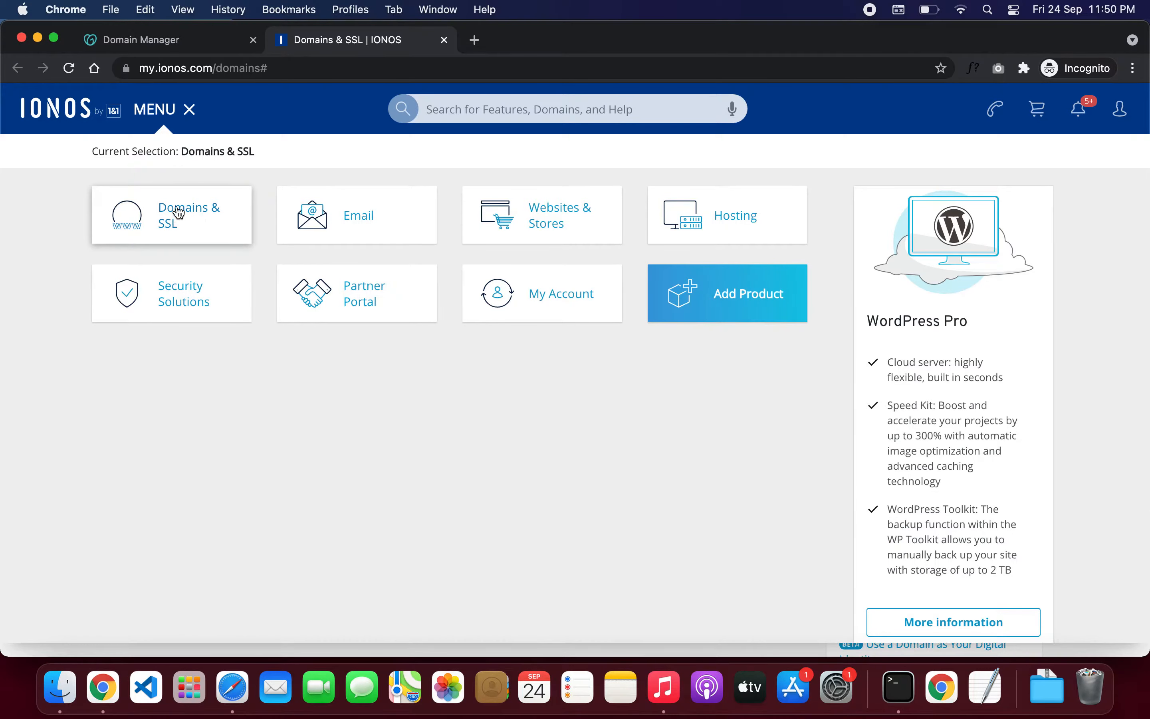
Step: Go to the Domains & SSL overview and choose 'Set up external domain' from Quick Links
left_click(188, 110)
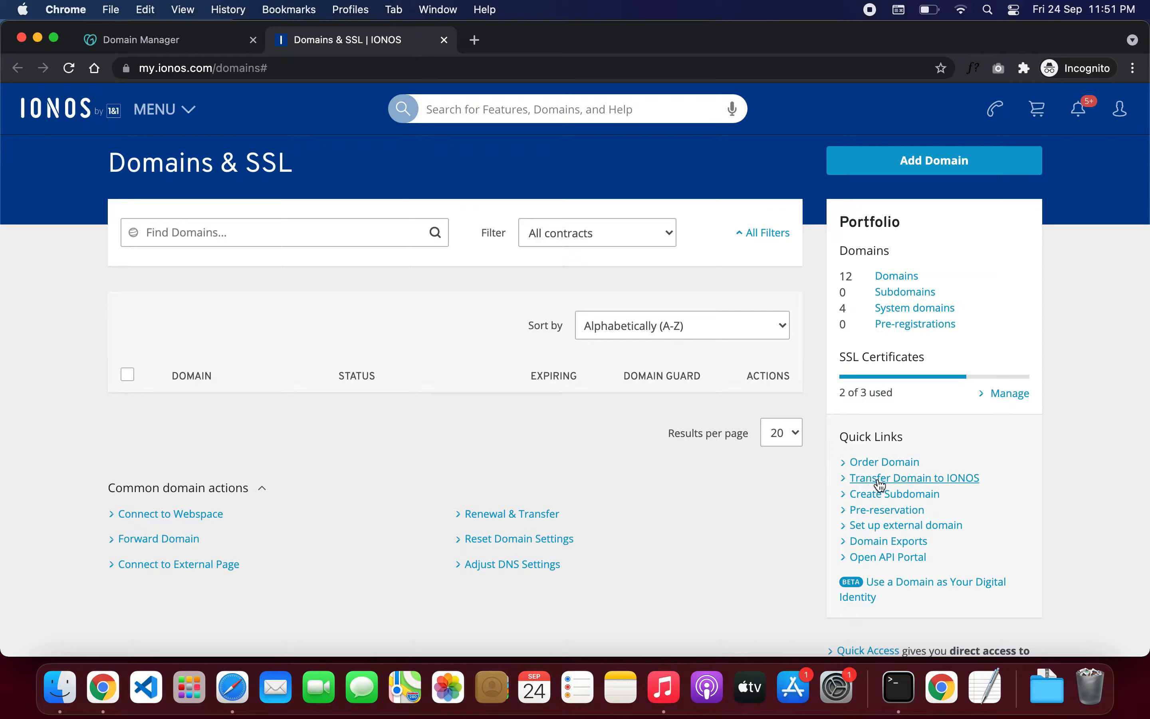
left_click(900, 529)
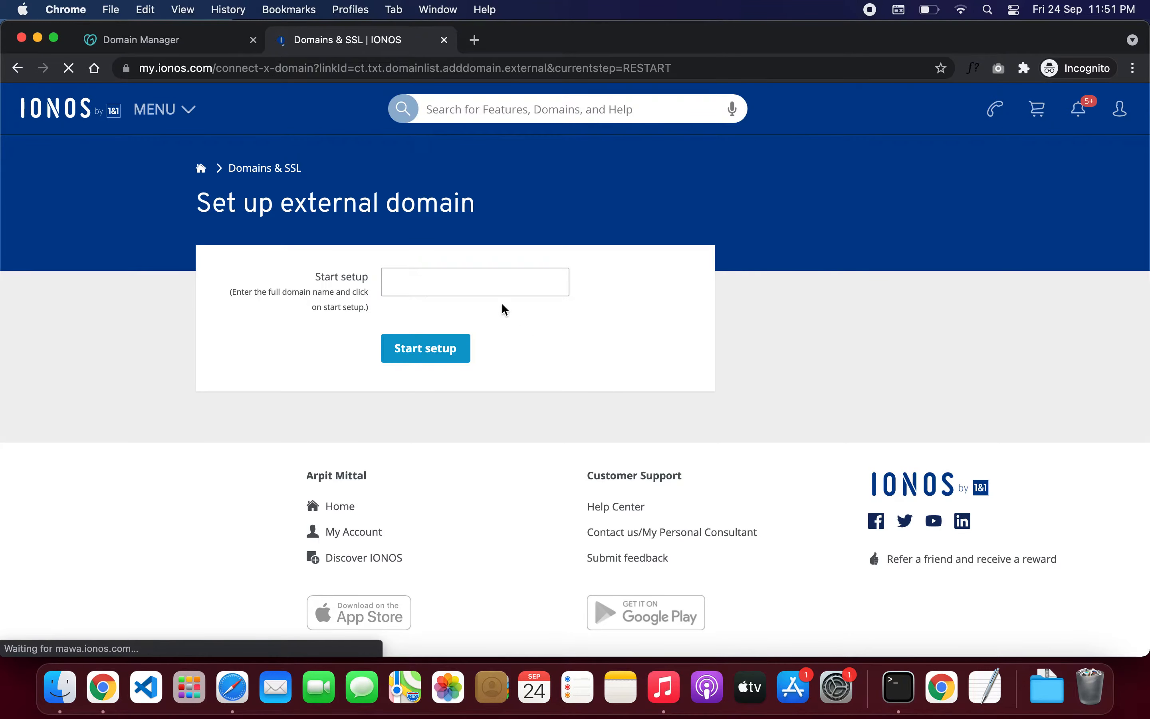
Step: Copy unplugged.co.in from GoDaddy and paste it into the IONOS external domain field
left_click(483, 291)
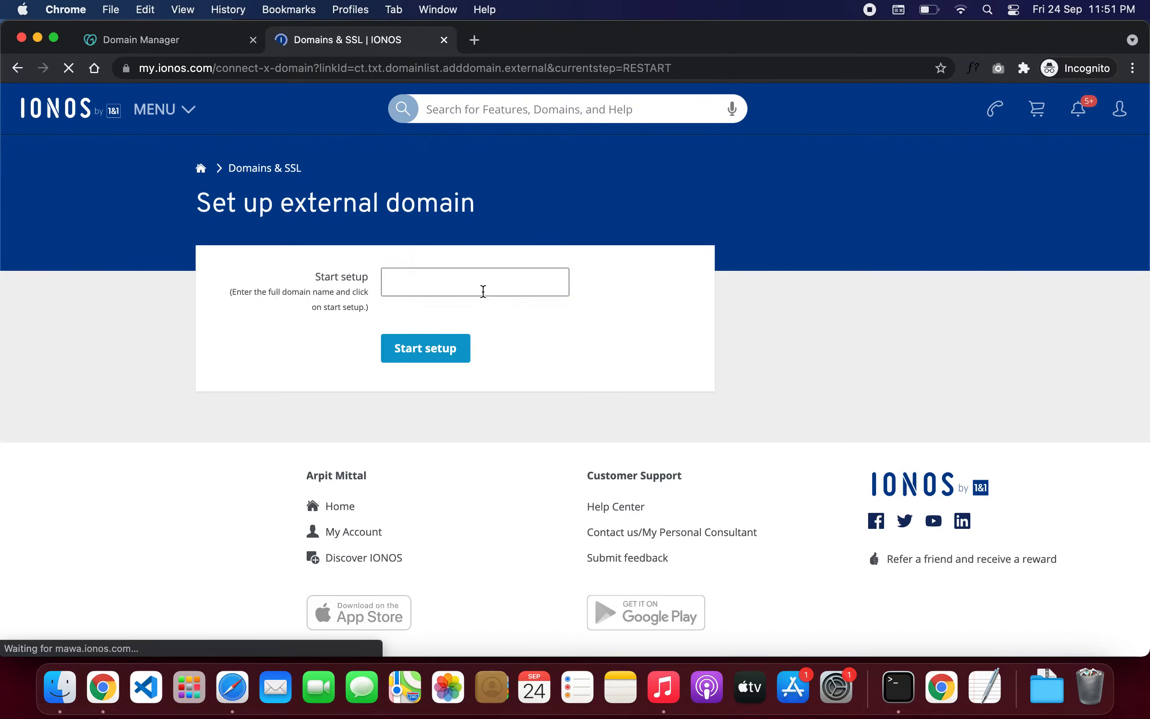
left_click(287, 235)
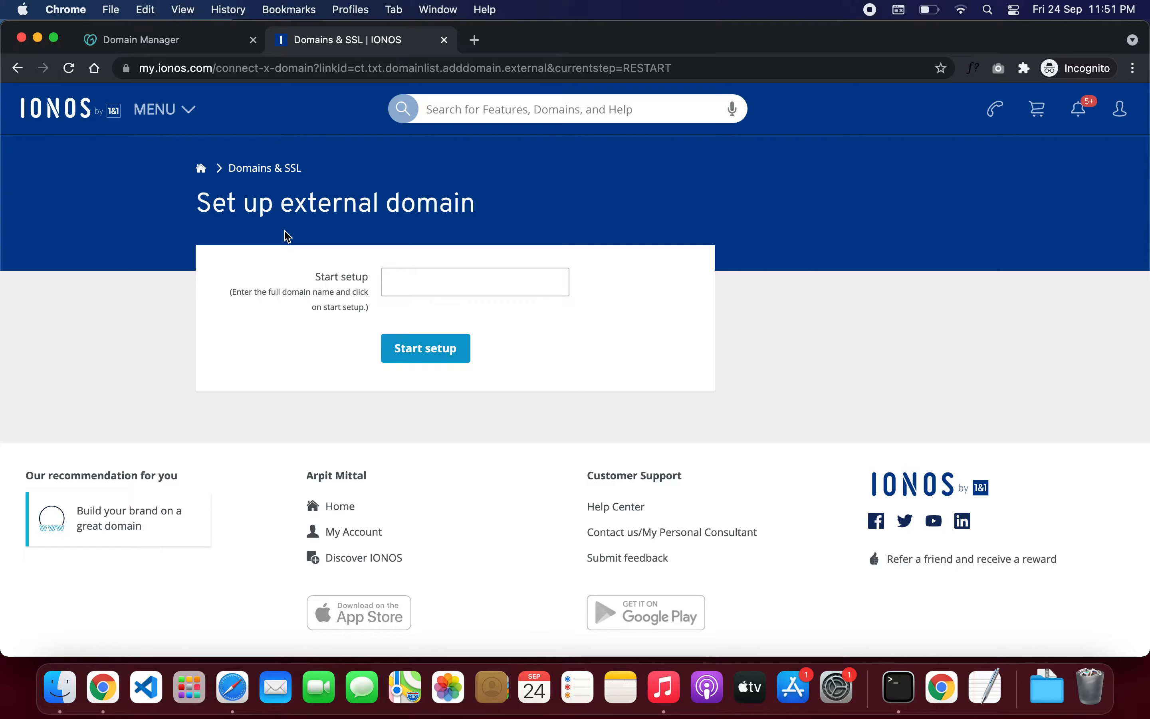
left_click(181, 43)
left_click_drag(108, 307, 204, 309)
key("super+c")
left_click(361, 40)
left_click(397, 270)
key("super+v")
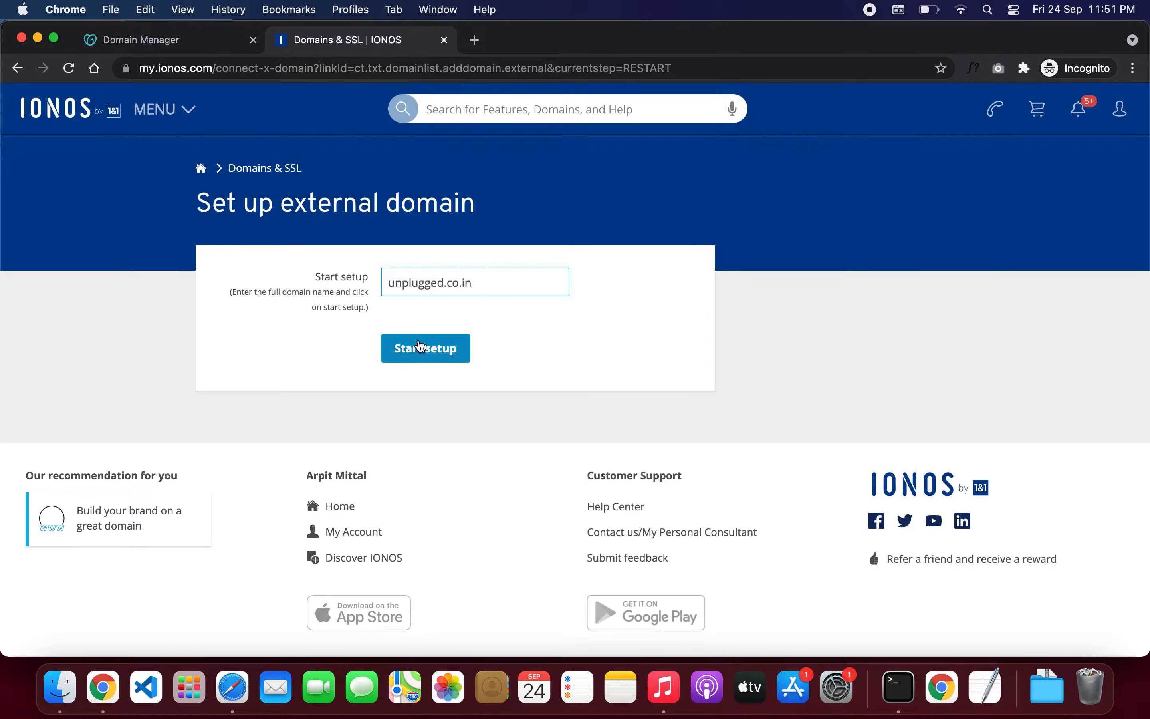
Step: Start setup under the third Web Hosting Business contract, confirming IONOS name servers
left_click(433, 357)
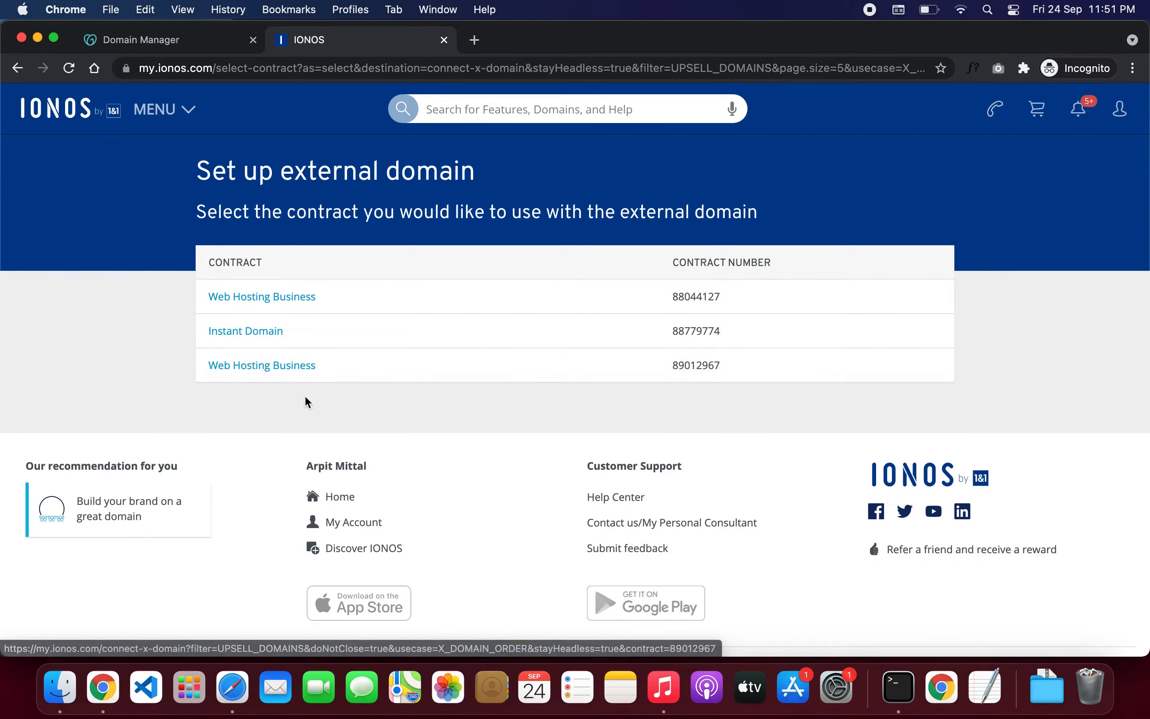
left_click(275, 367)
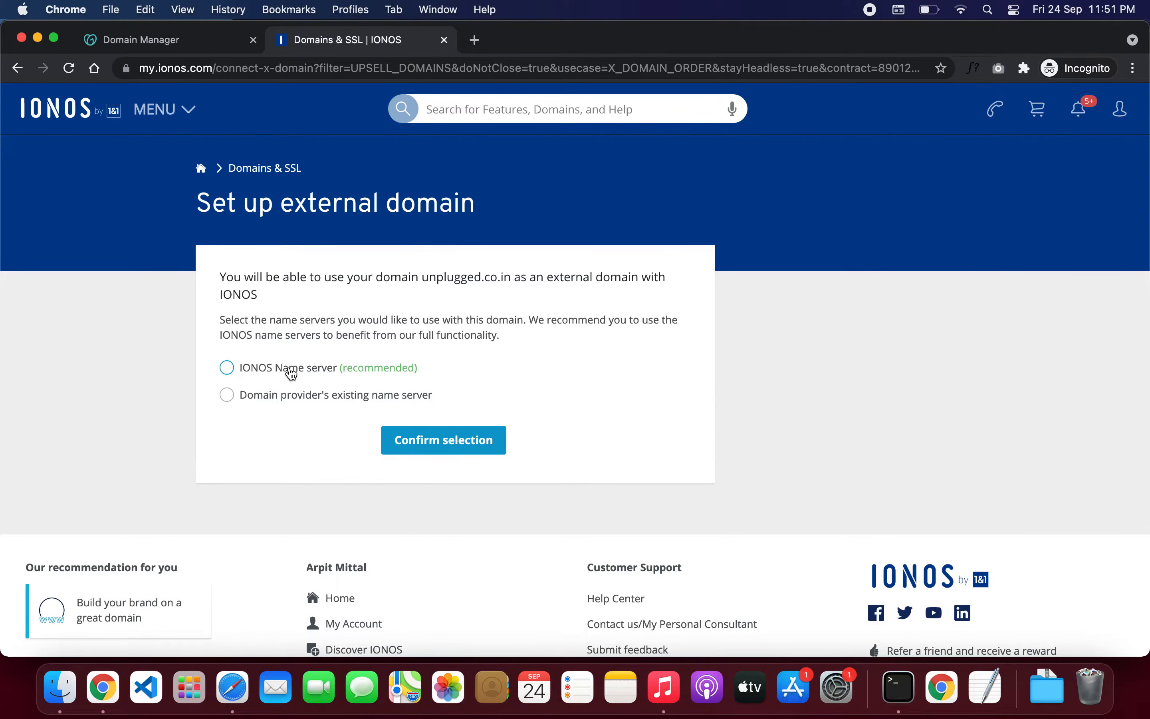
left_click(418, 442)
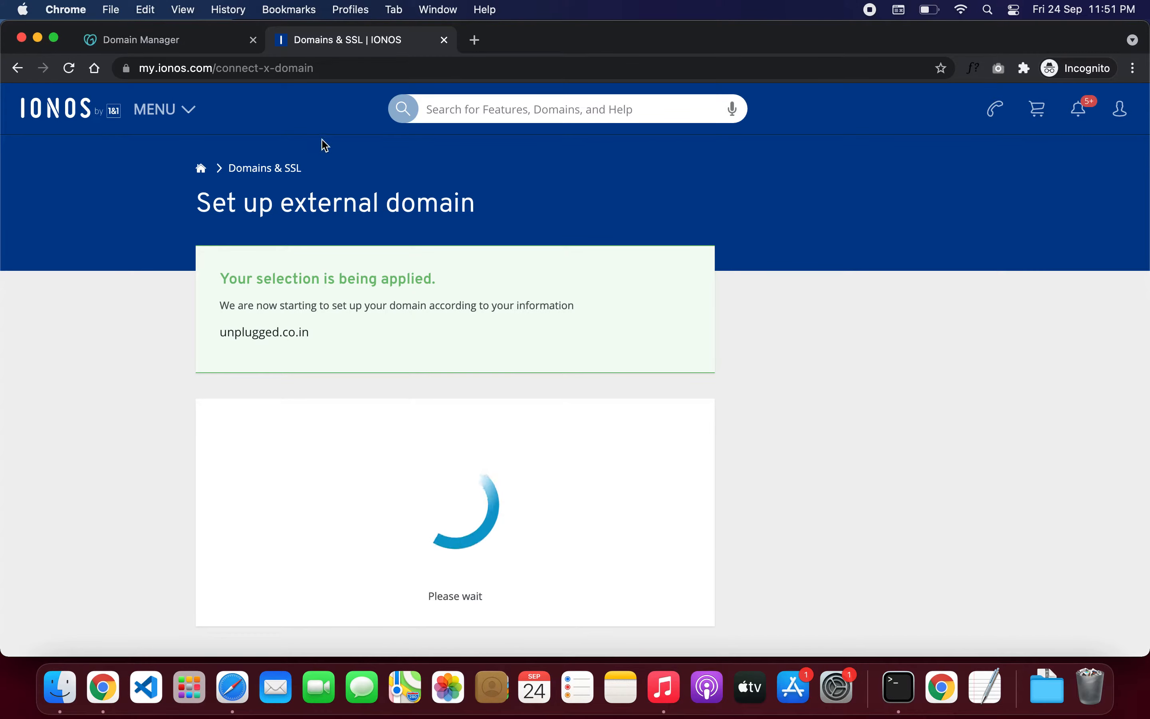
left_click(174, 41)
scroll(284, 286, "down", 3)
Step: Open GoDaddy's nameserver Change form, then view IONOS's success page listing the ns1045 servers
scroll(284, 286, "down", 5)
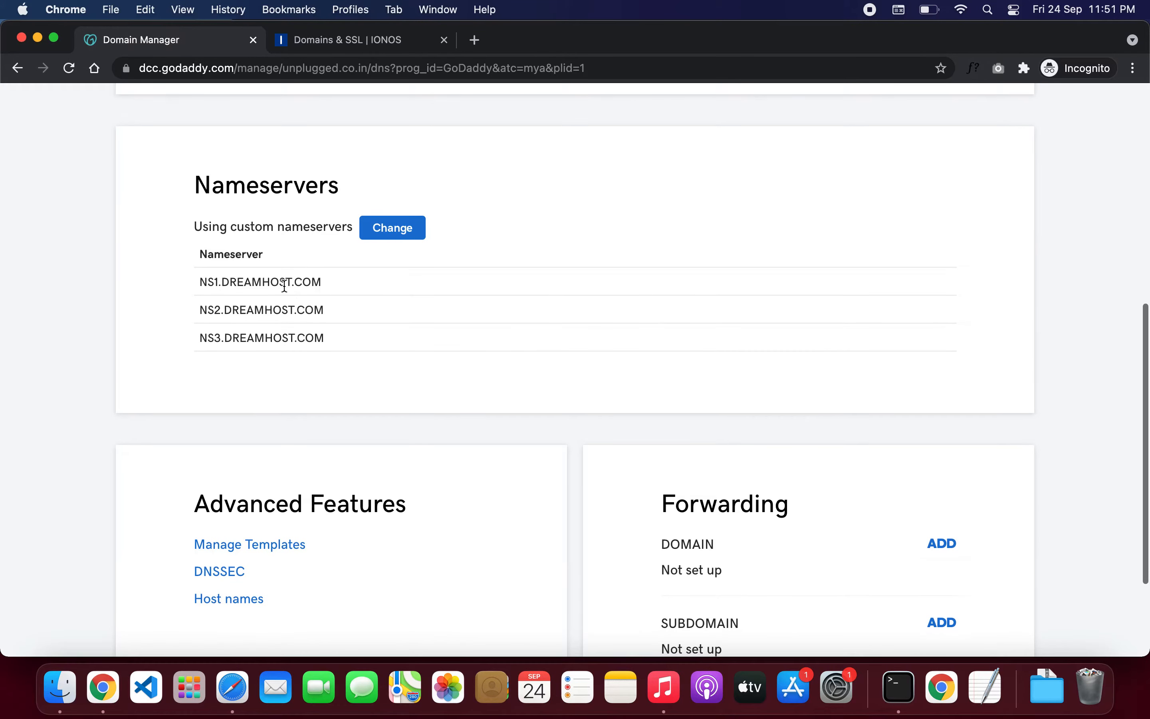
left_click(389, 234)
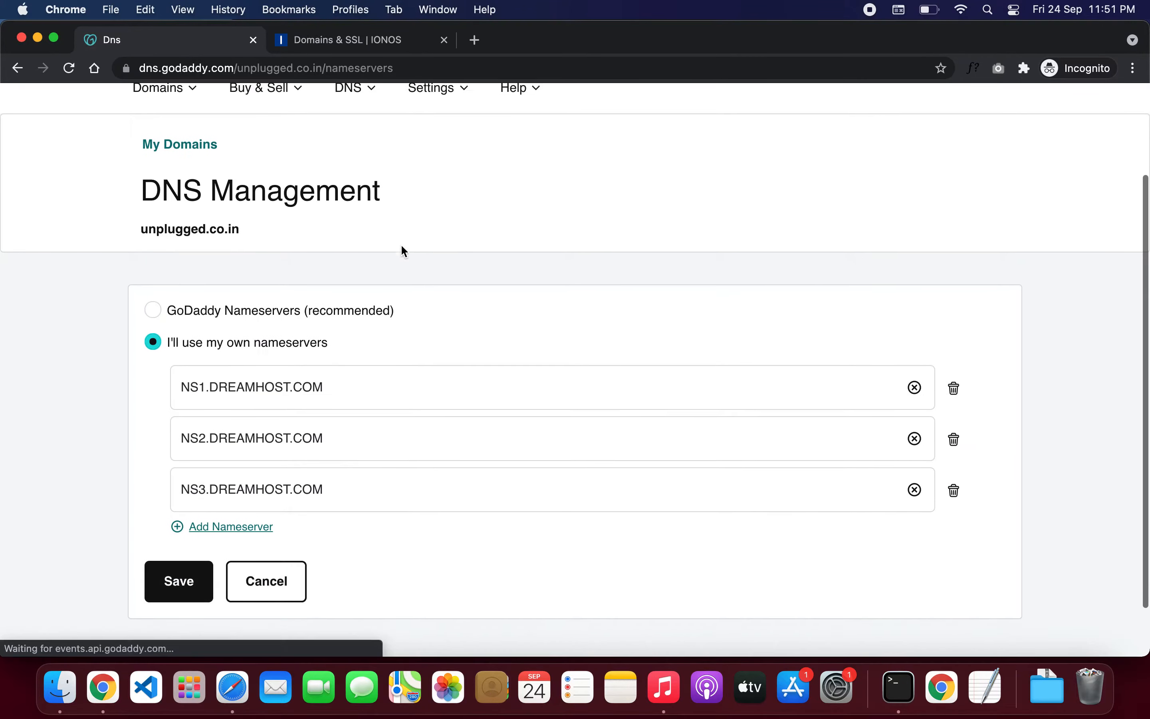
left_click(359, 41)
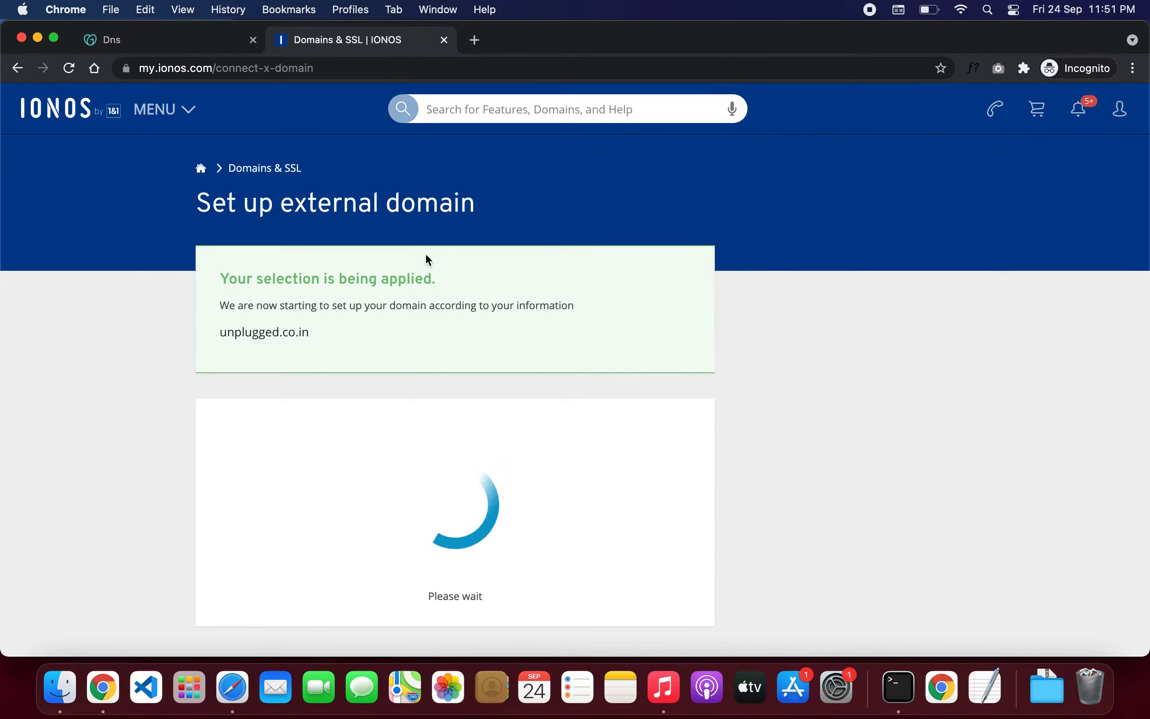
scroll(425, 252, "down", 2)
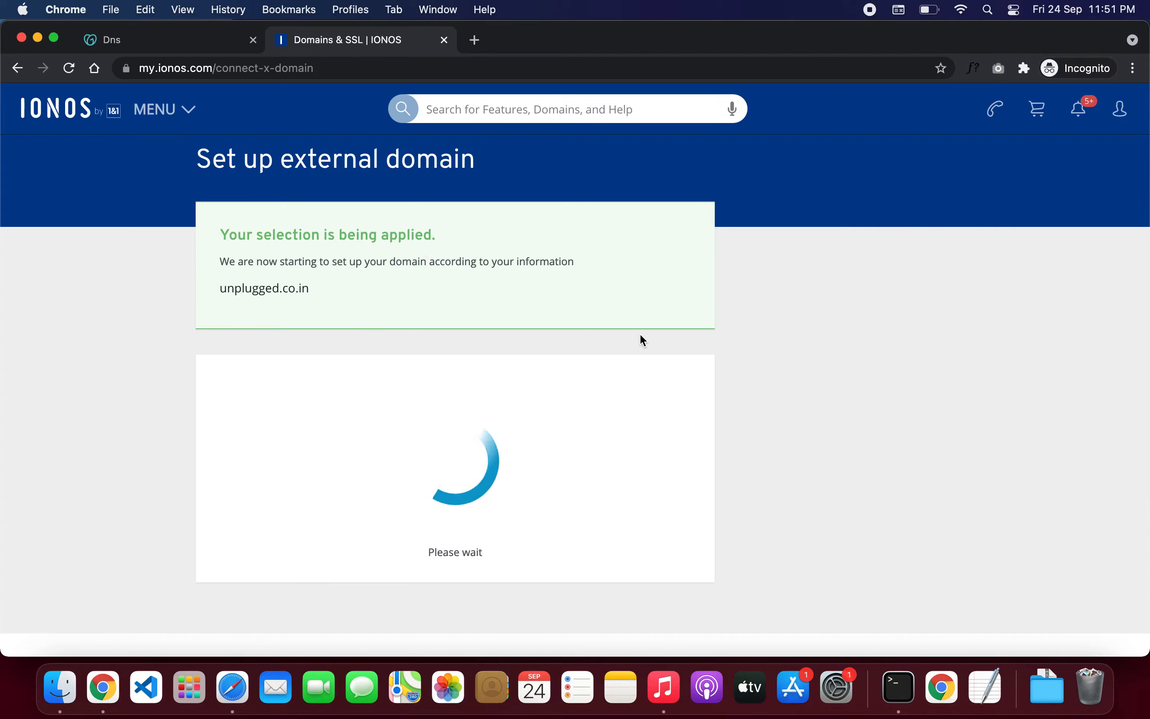
scroll(640, 333, "down", 2)
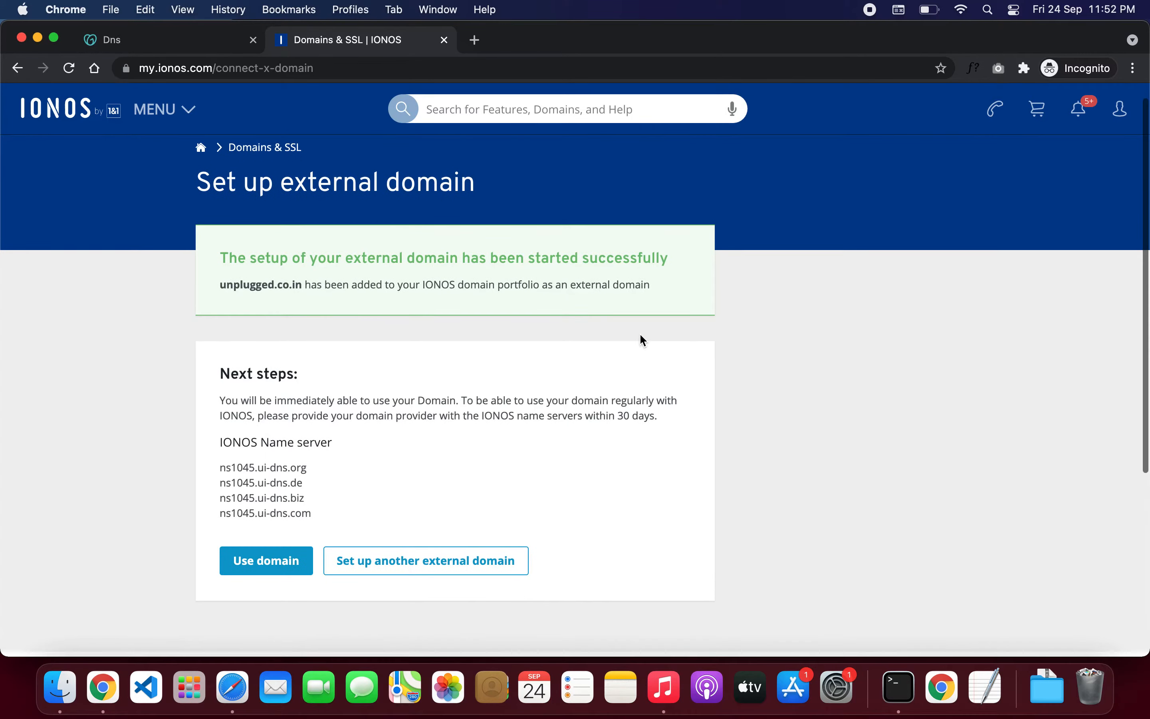
triple_click(295, 445)
Step: Replace the first two GoDaddy nameservers with ns1045.ui-dns.org and ns1045.ui-dns.de
key("super+c")
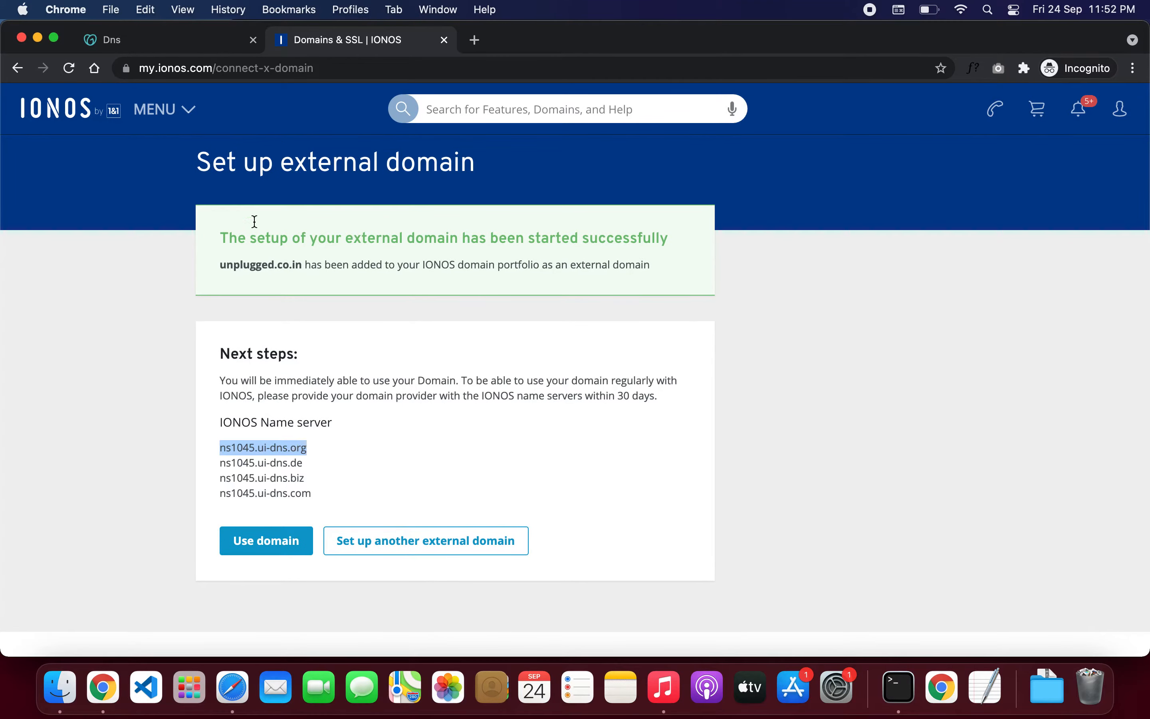
left_click(186, 45)
triple_click(285, 363)
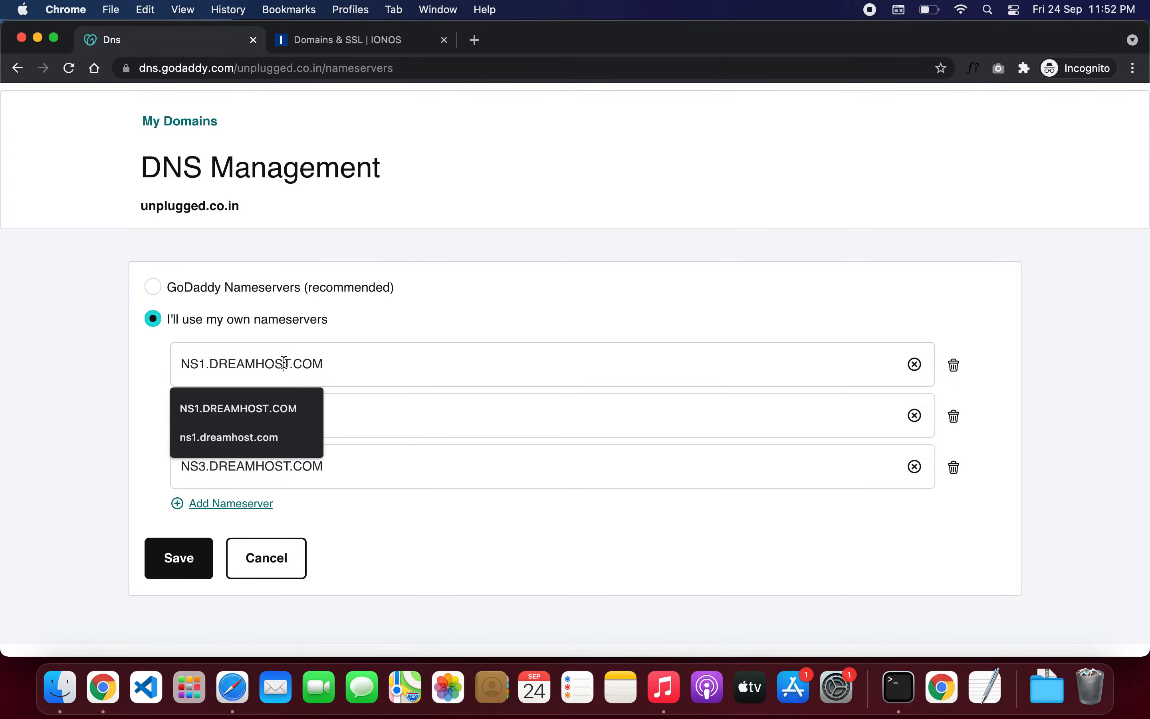
key("super+v")
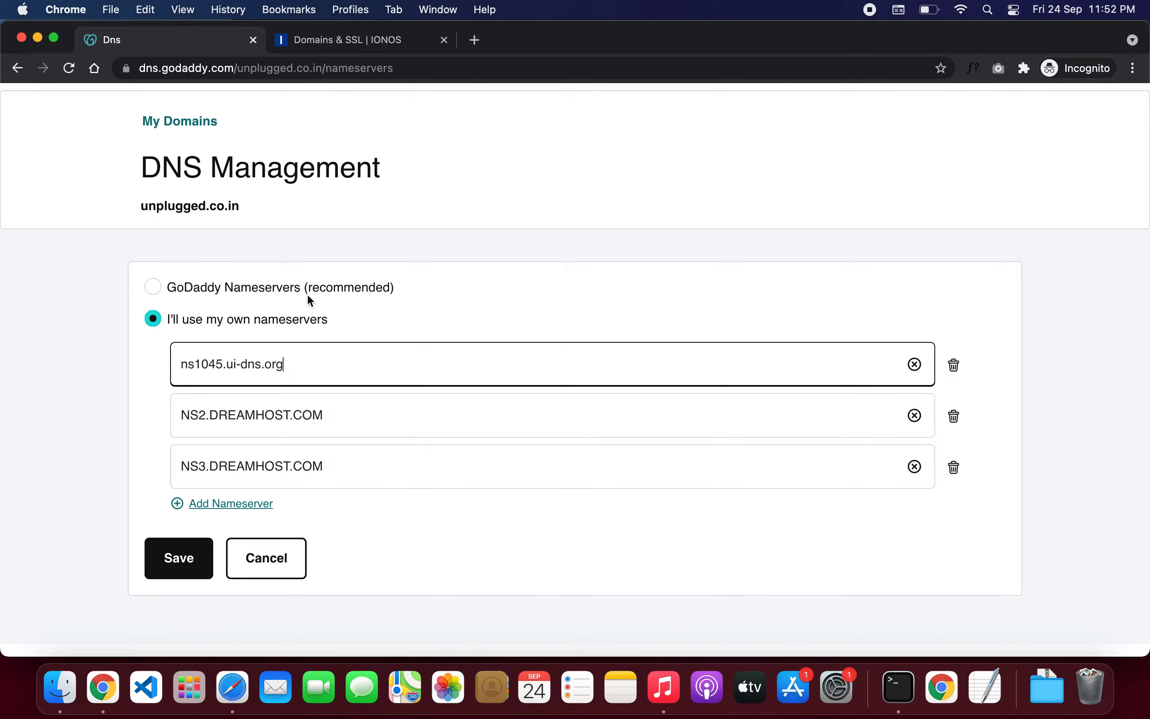
left_click(364, 42)
triple_click(251, 463)
key("super+c")
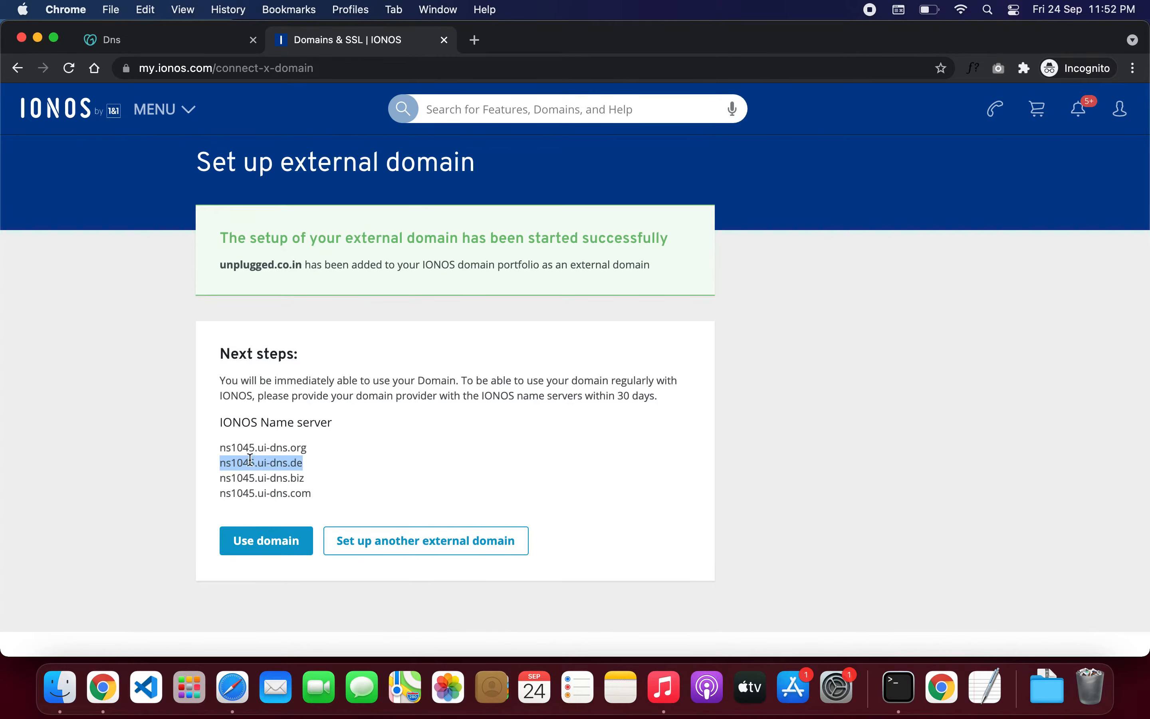
left_click(174, 52)
triple_click(268, 397)
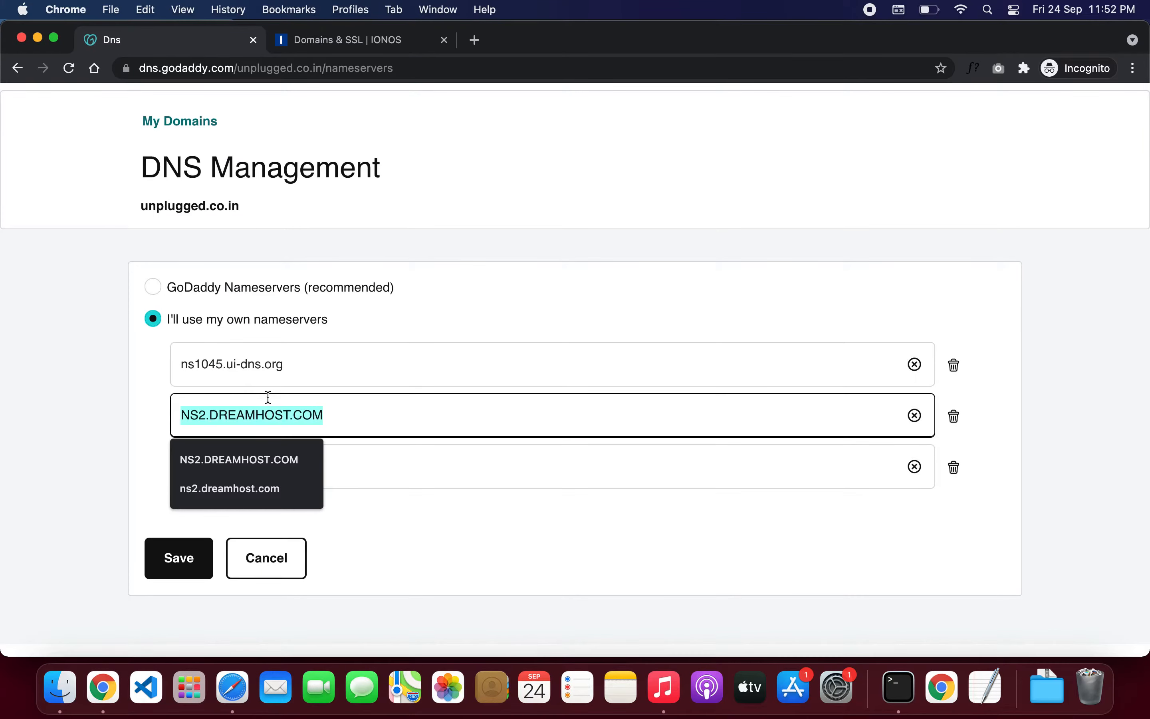
key("super+v")
Step: Replace the third nameserver with ns1045.ui-dns.biz and add a fourth, ns1045.ui-dns.com
left_click(335, 47)
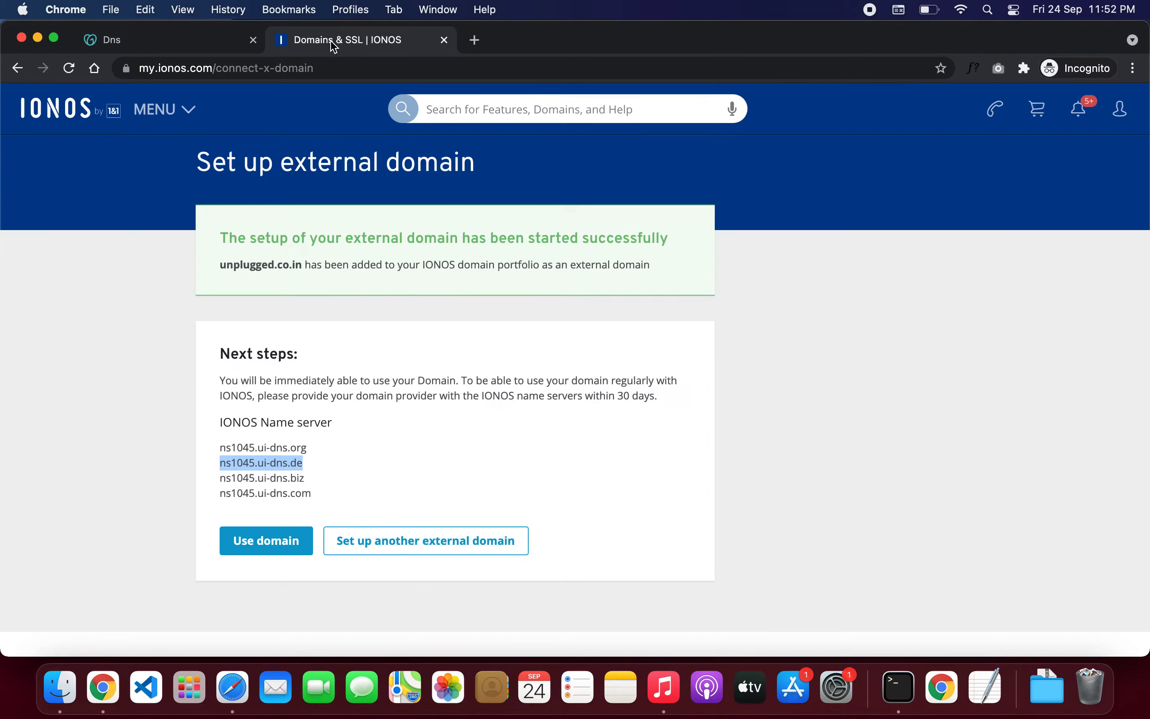
triple_click(278, 477)
key("super+c")
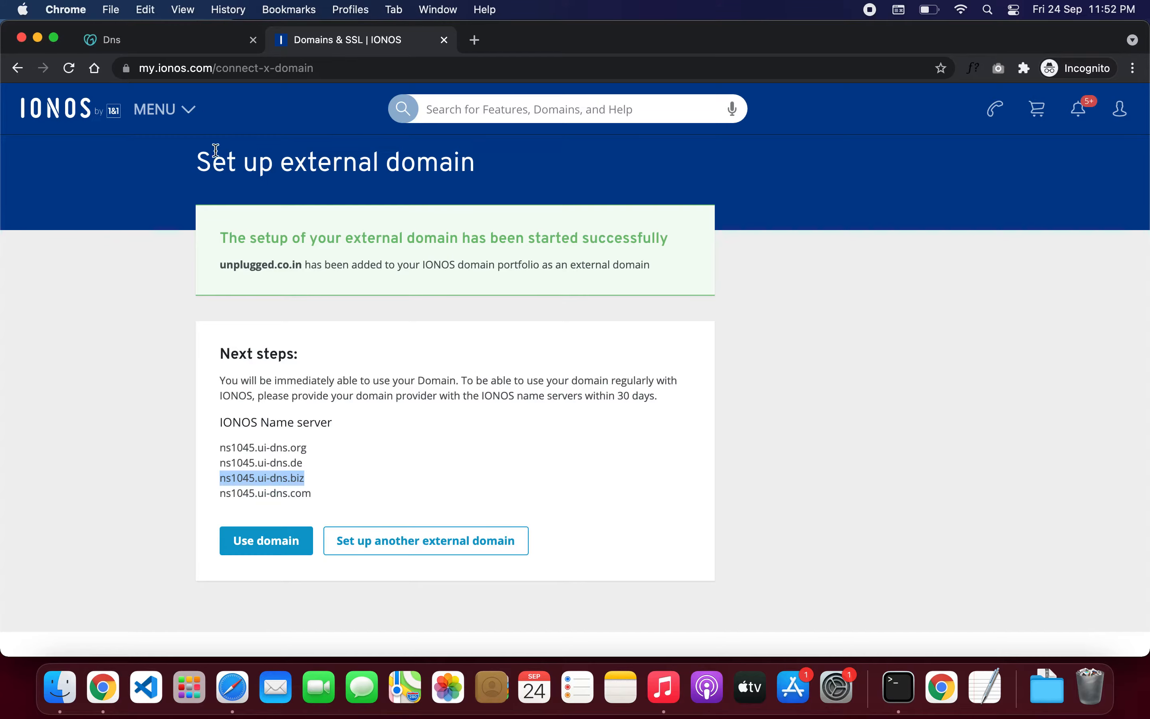
left_click(178, 49)
triple_click(270, 470)
key("super+v")
left_click(209, 503)
left_click(323, 48)
triple_click(268, 497)
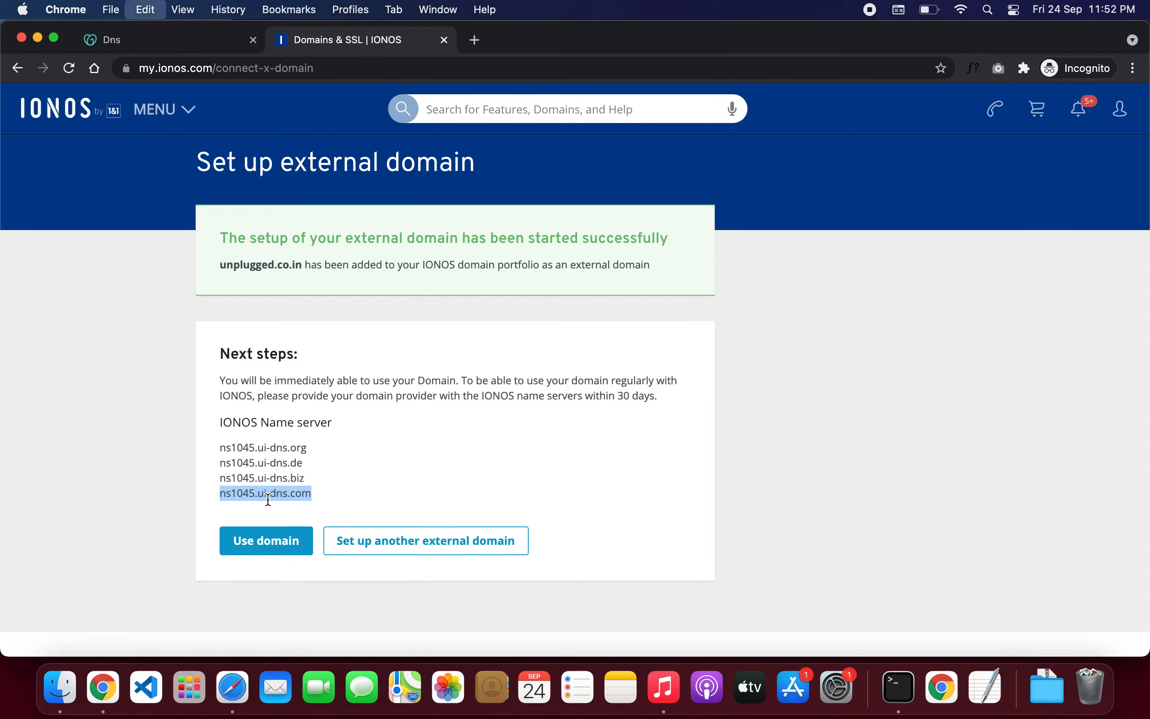
left_click(202, 49)
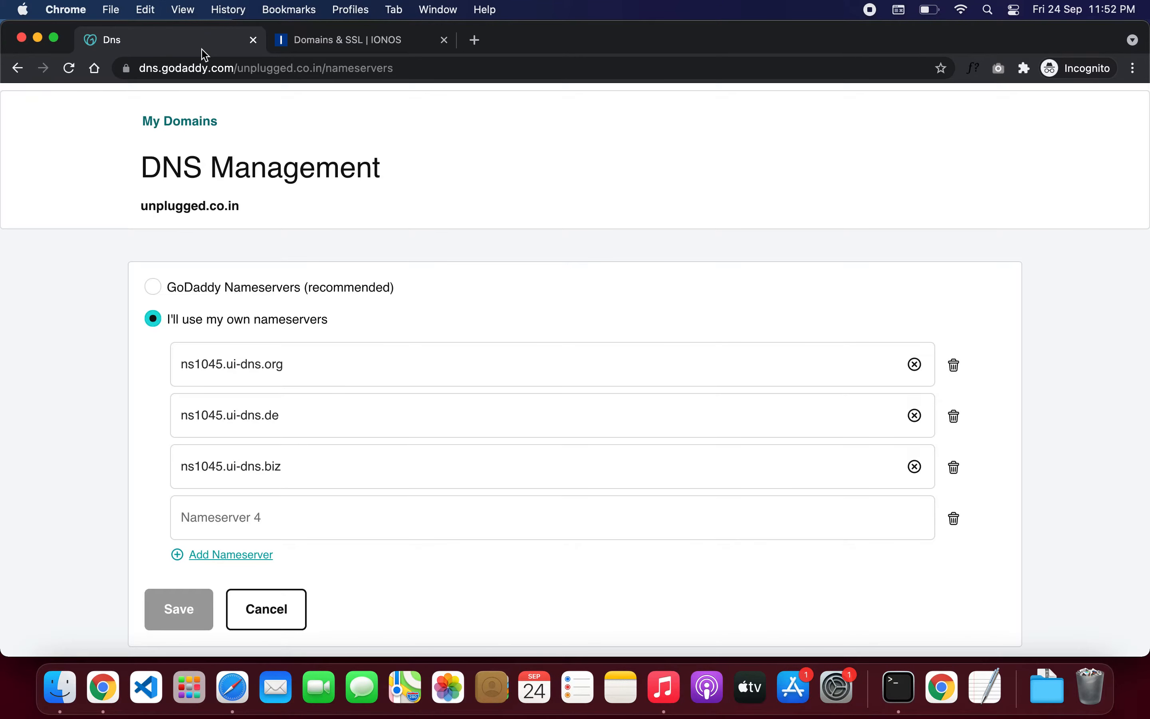
left_click(235, 521)
key("super+v")
Step: Save the new nameserver list, accept the change terms and continue
left_click(176, 609)
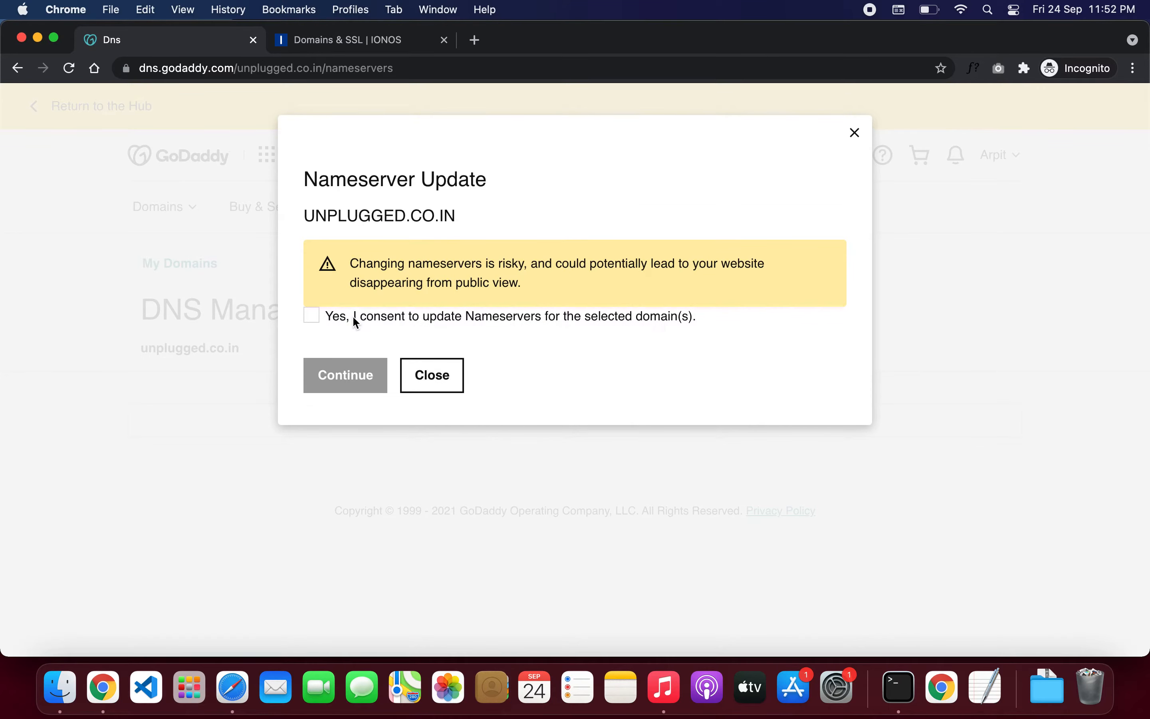
left_click(353, 317)
left_click(346, 380)
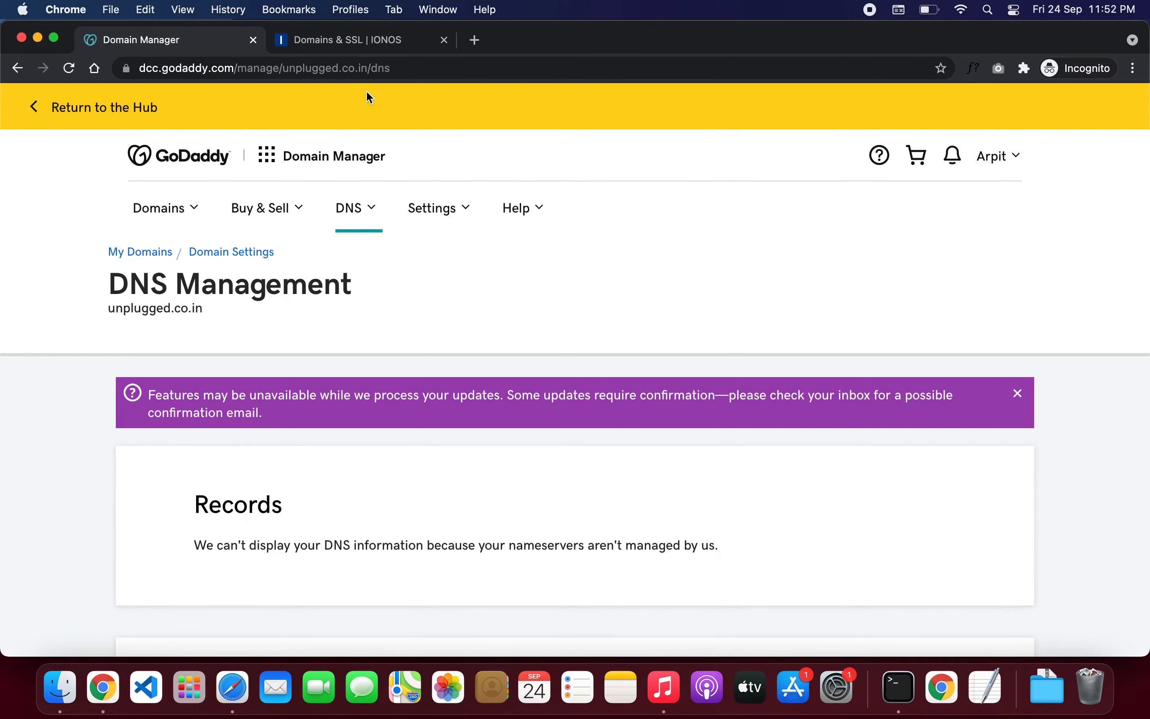
Step: Return to IONOS and choose Use domain for the newly added unplugged.co.in
left_click(358, 45)
scroll(381, 425, "down", 2)
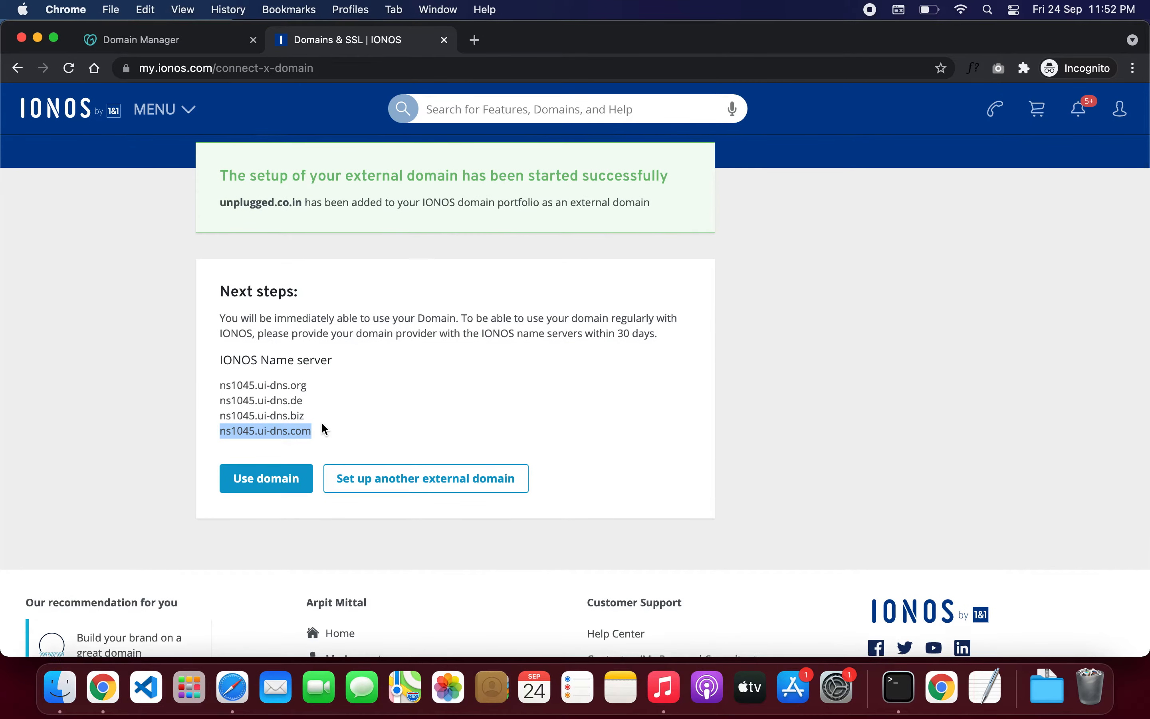
scroll(321, 422, "up", 1)
left_click(252, 521)
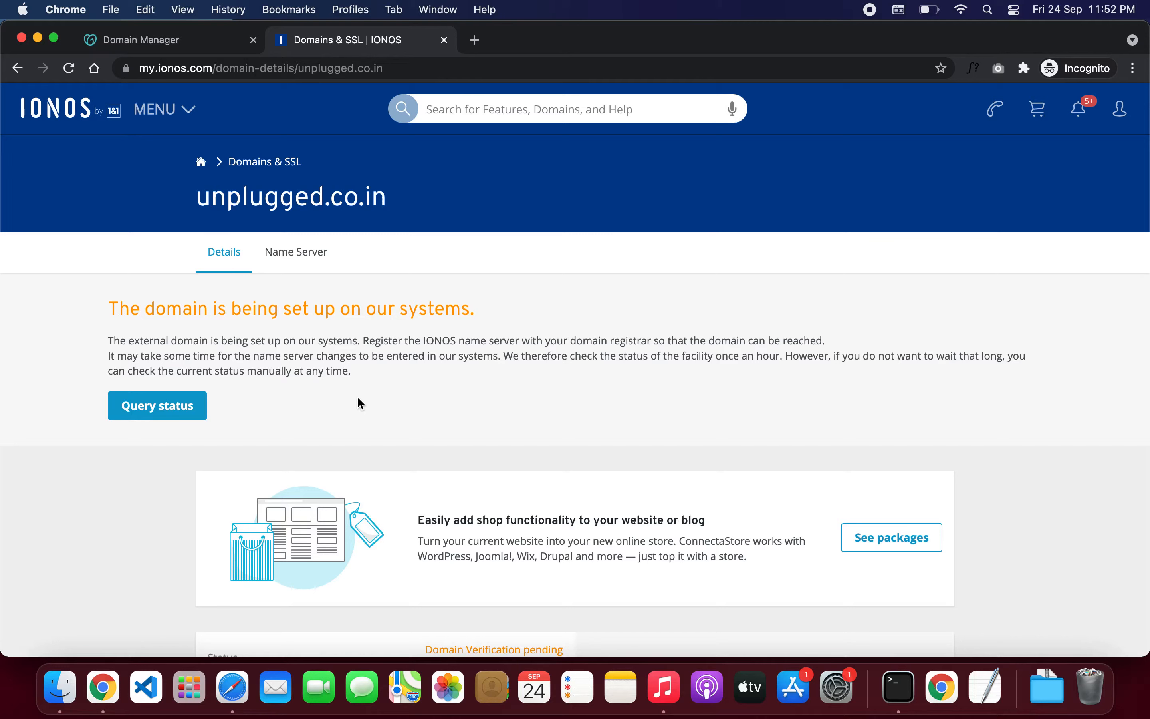
Step: Query and recheck the domain's status, which remains Domain Verification pending
left_click(147, 415)
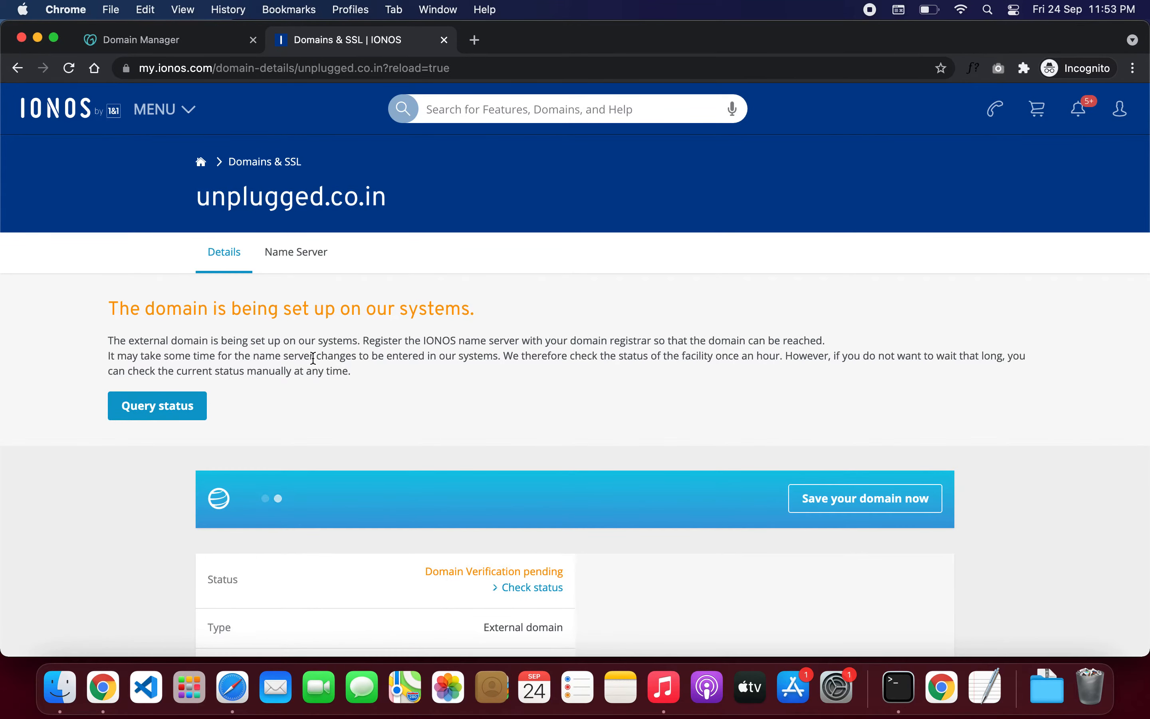
scroll(313, 358, "down", 3)
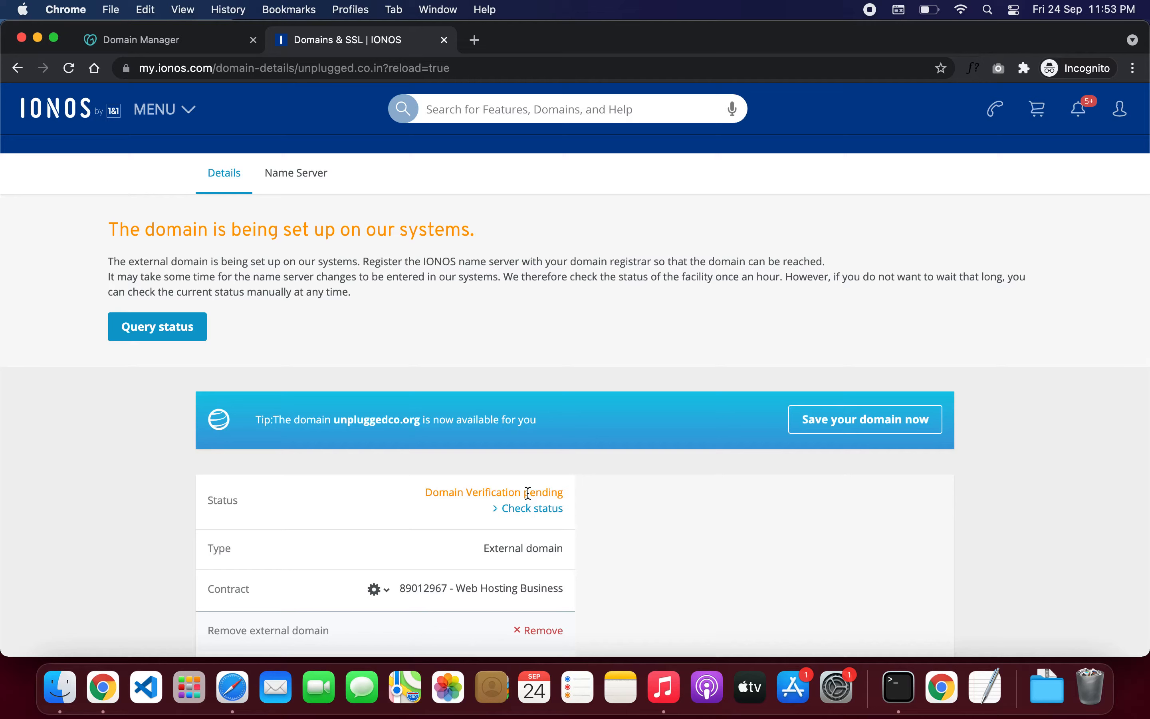
left_click(529, 510)
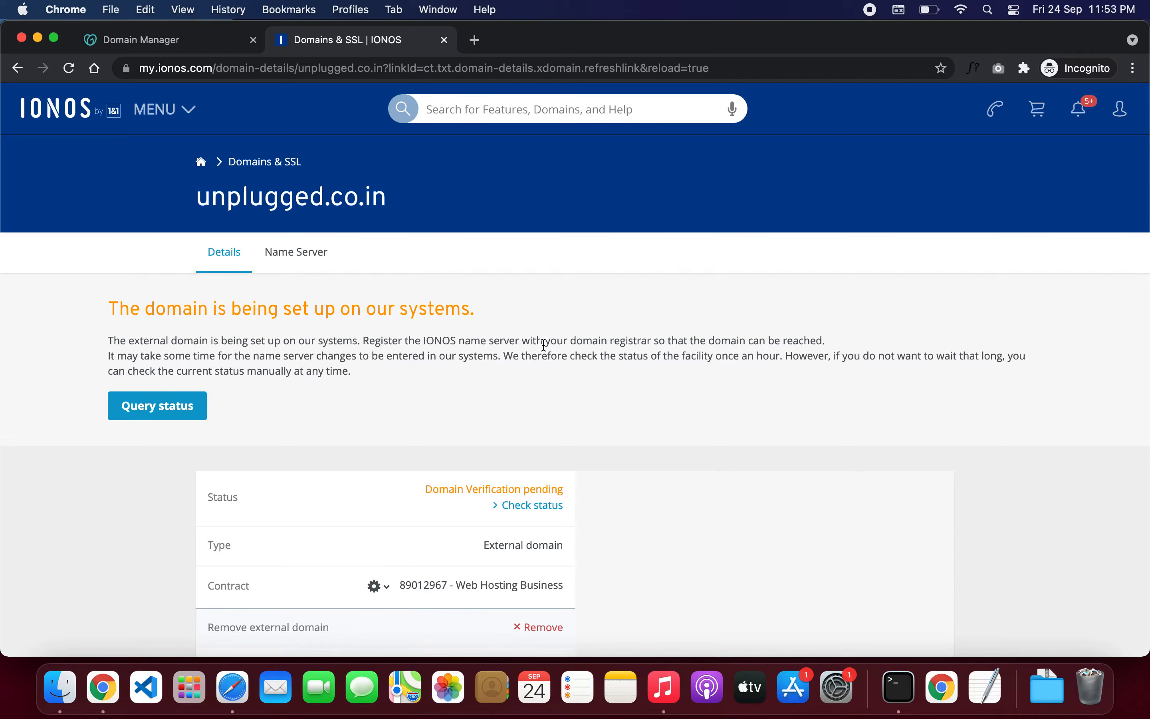
left_click(475, 41)
Step: Load the whois.com lookup for unplugged.co.in in the new tab
type("whoi")
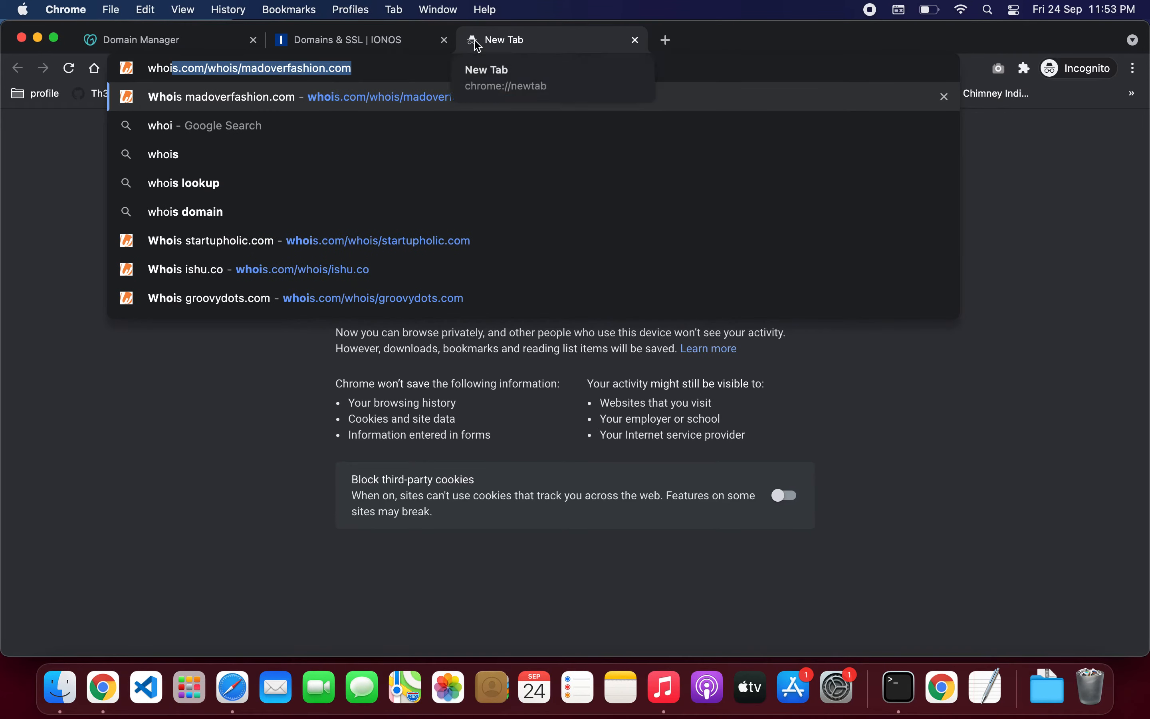
double_click(287, 69)
type("unpl")
type("ug")
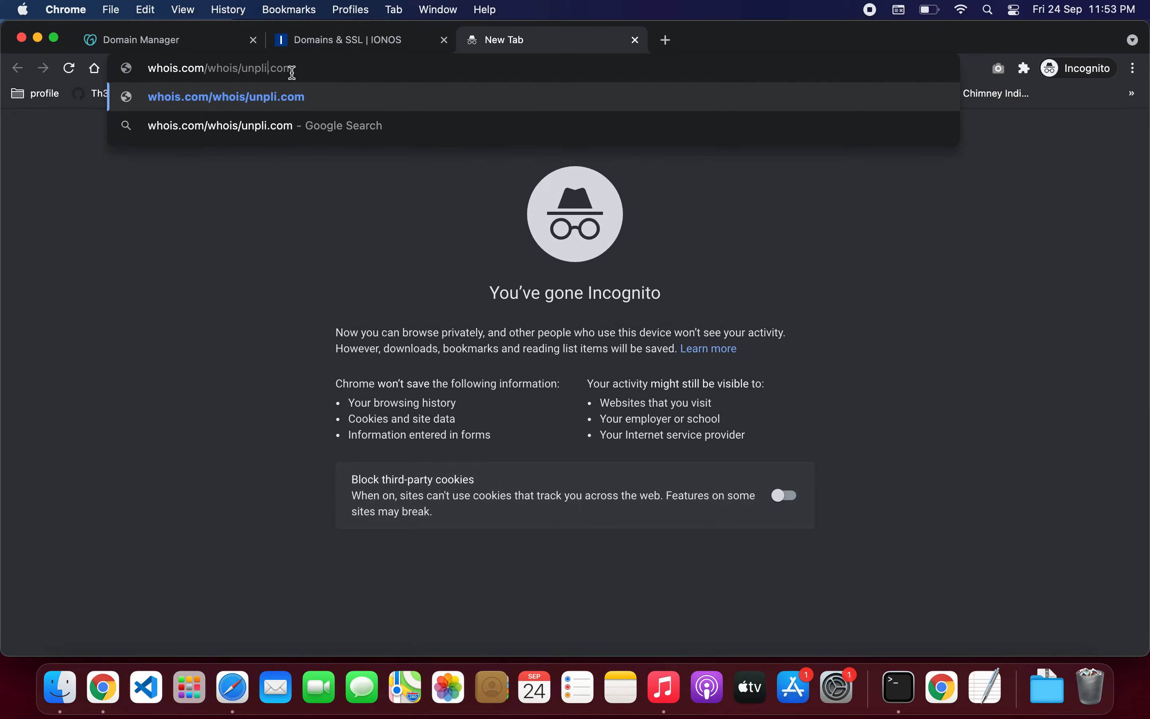
type("ged")
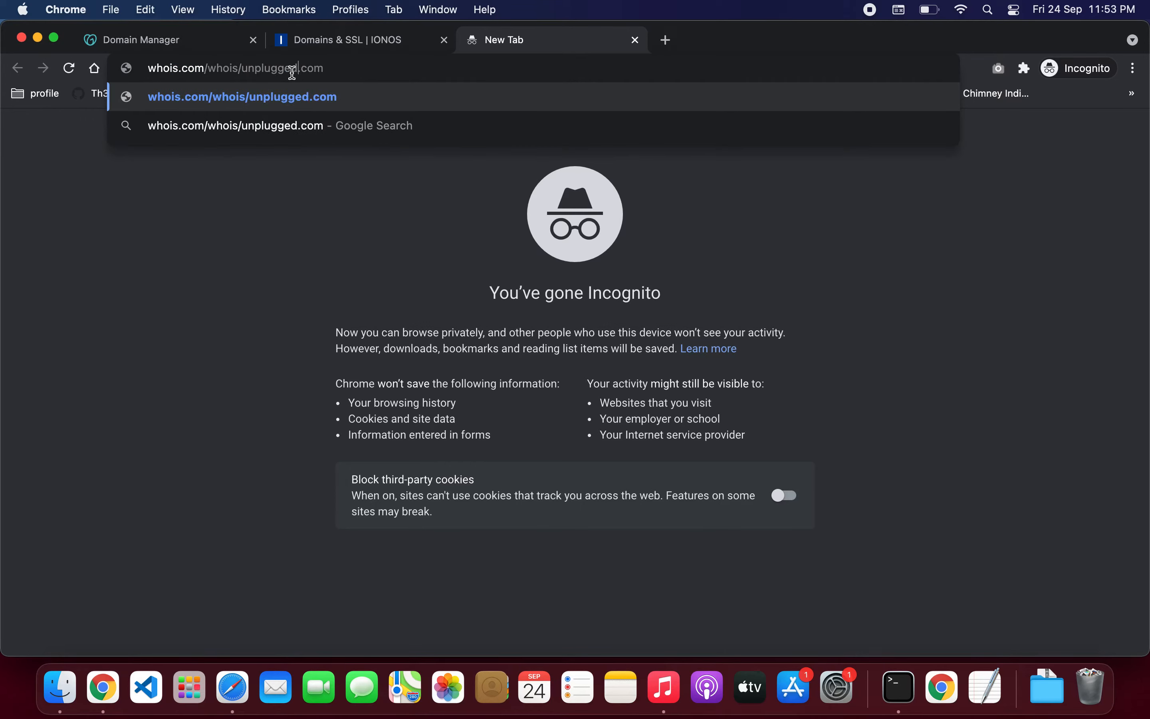
key("BackSpace")
type(".in")
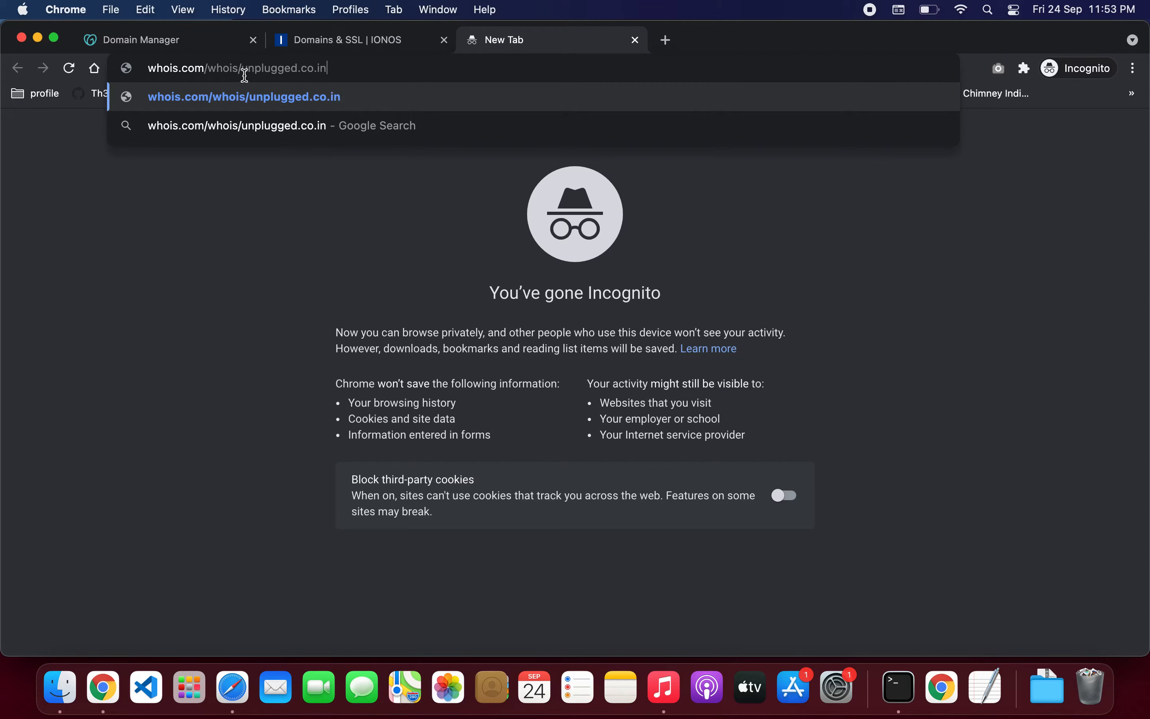
key("Return")
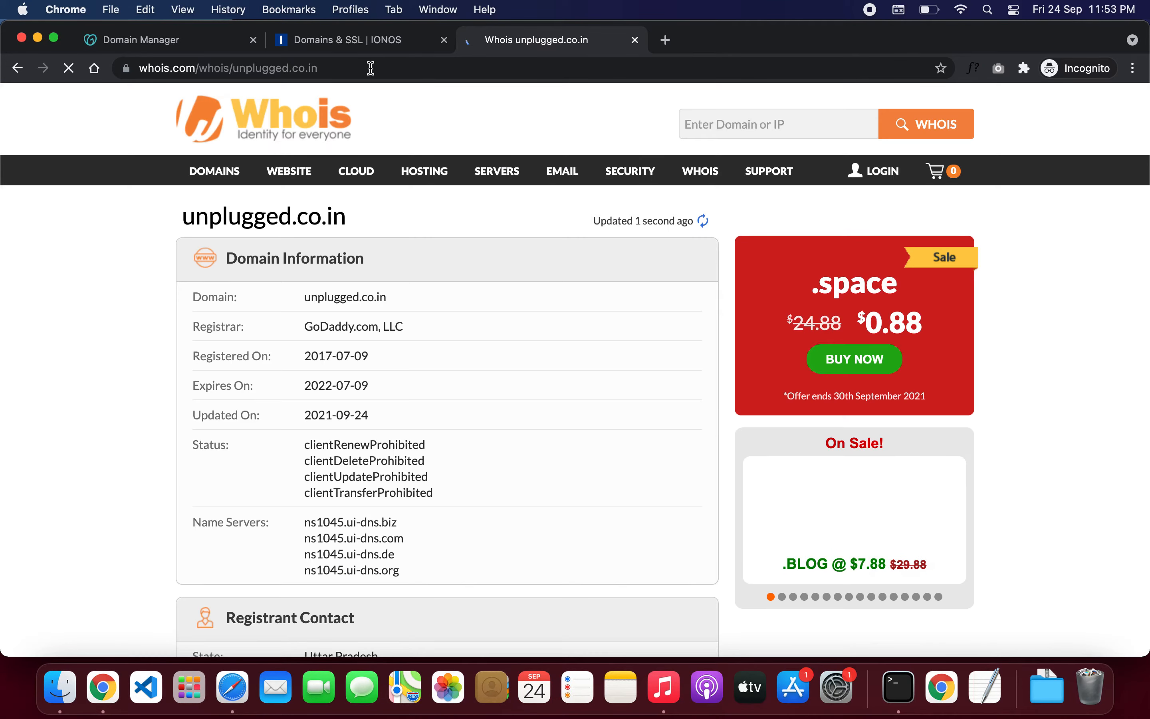
Step: Highlight the four ns1045.ui-dns name servers listed, then return to IONOS
scroll(408, 425, "down", 1)
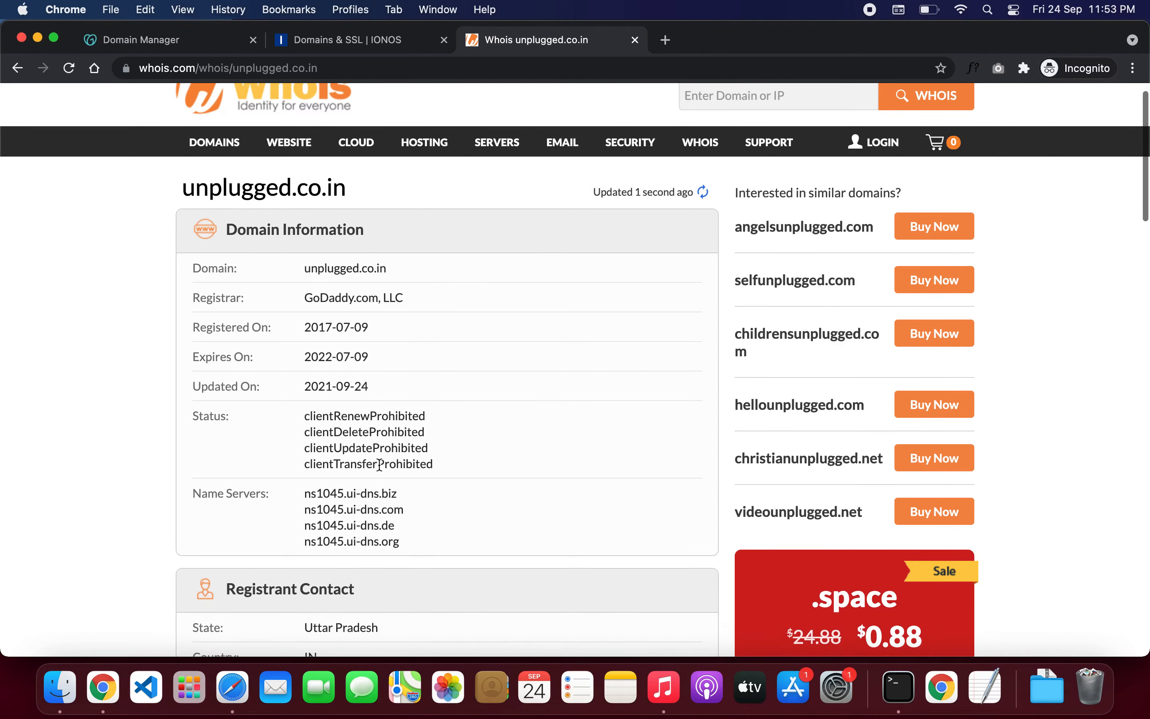
triple_click(345, 491)
left_click_drag(369, 528, 393, 539)
left_click(367, 48)
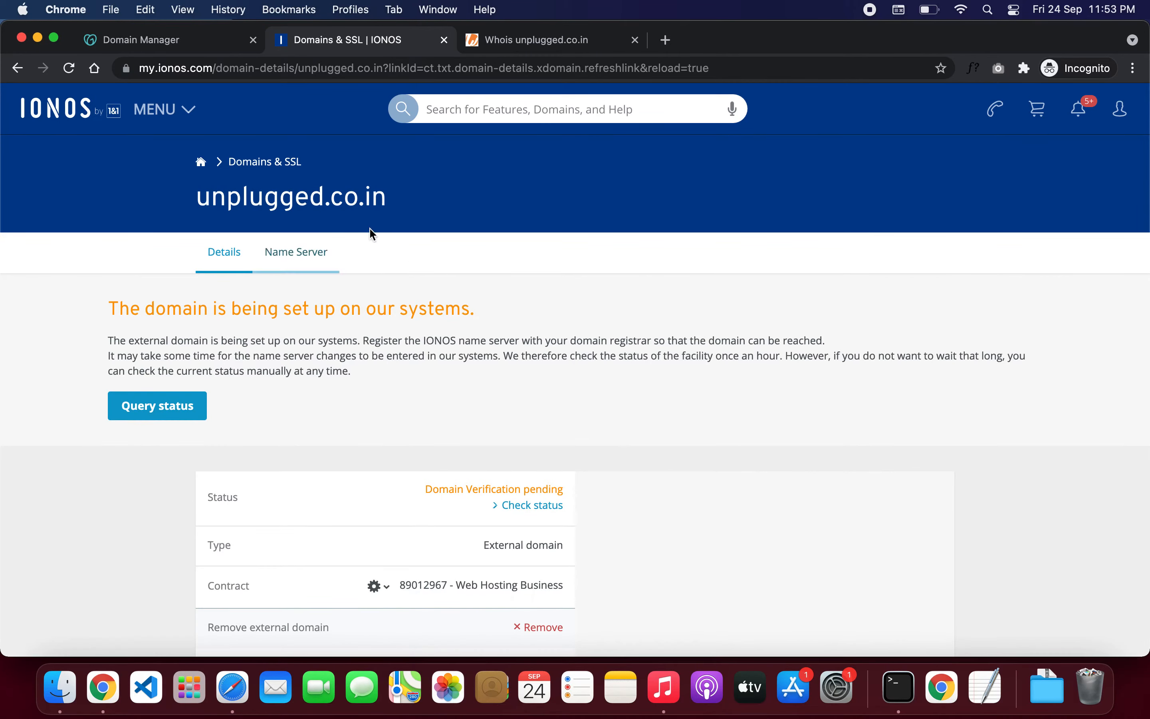
scroll(470, 371, "down", 1)
left_click(523, 471)
scroll(636, 350, "down", 2)
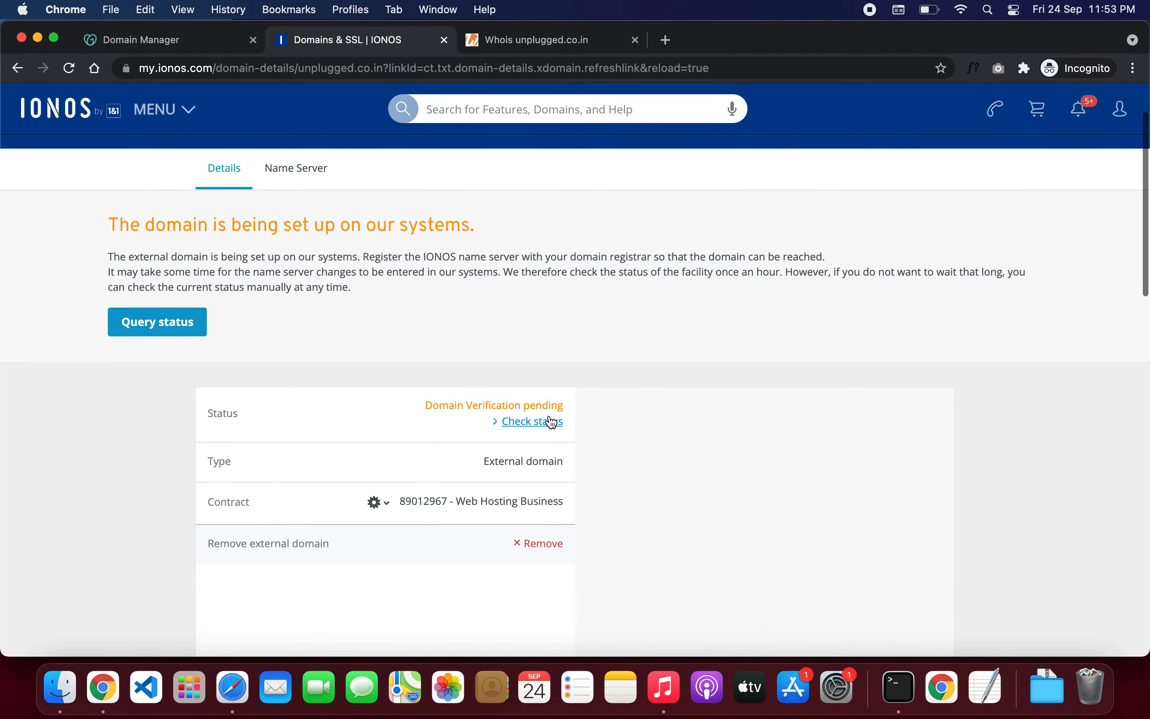
left_click(537, 422)
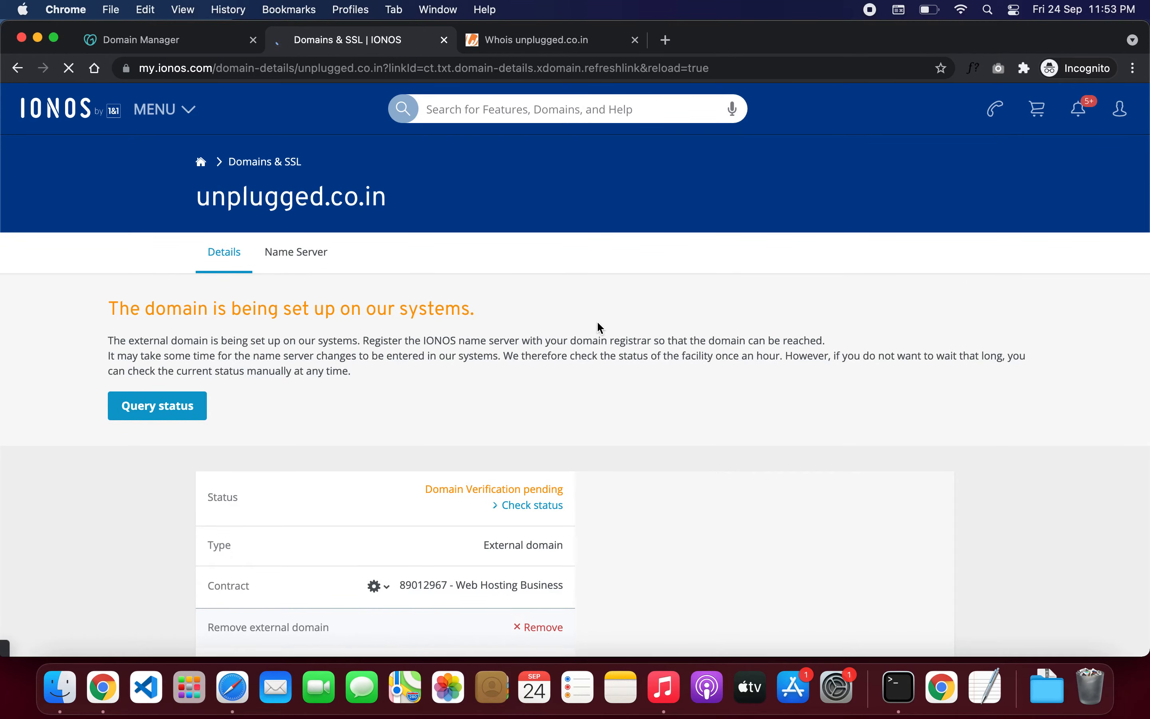
scroll(579, 376, "down", 2)
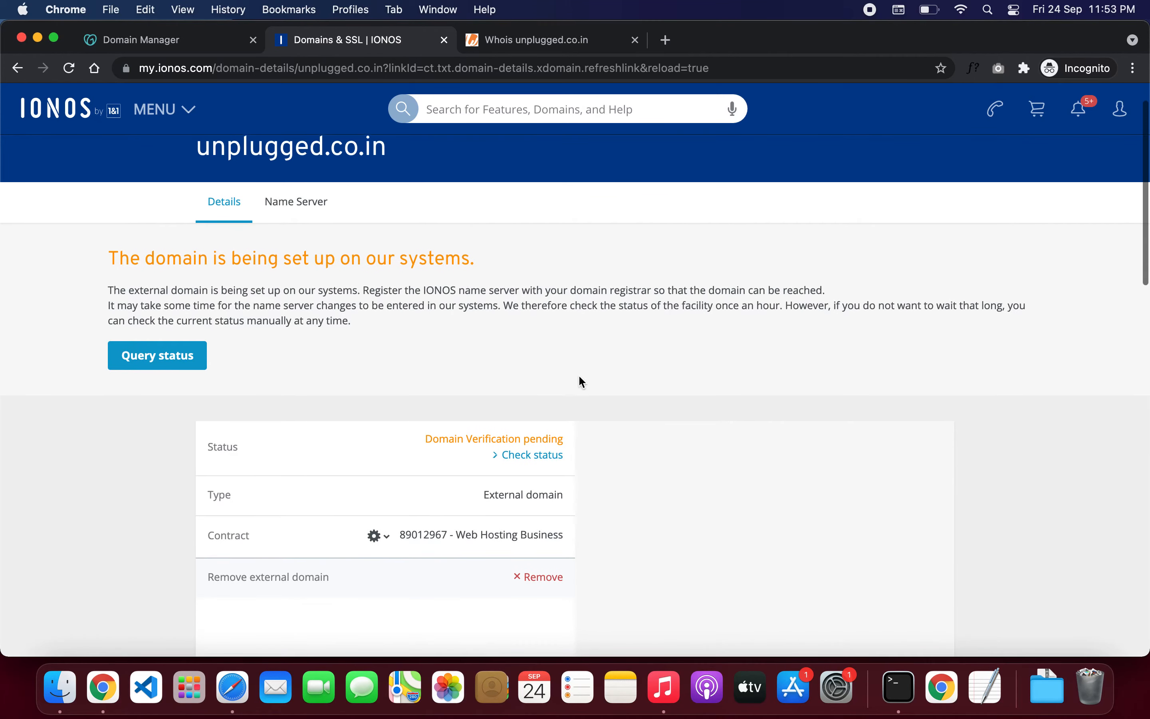
left_click(531, 425)
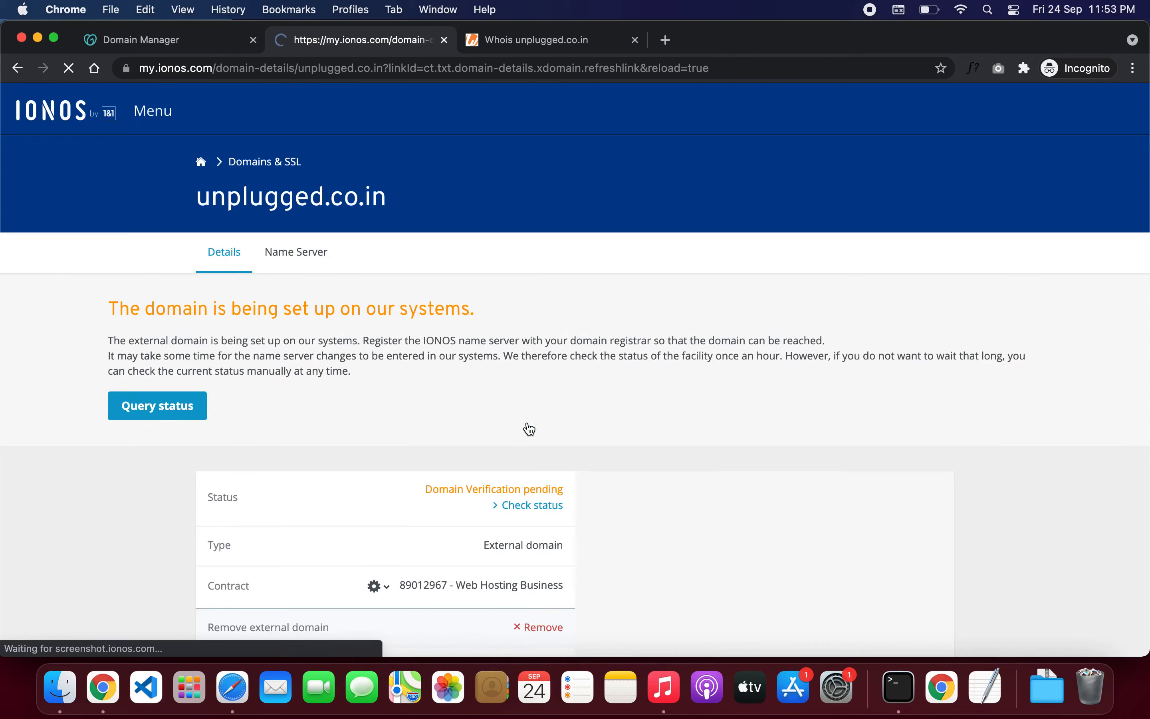
left_click(526, 505)
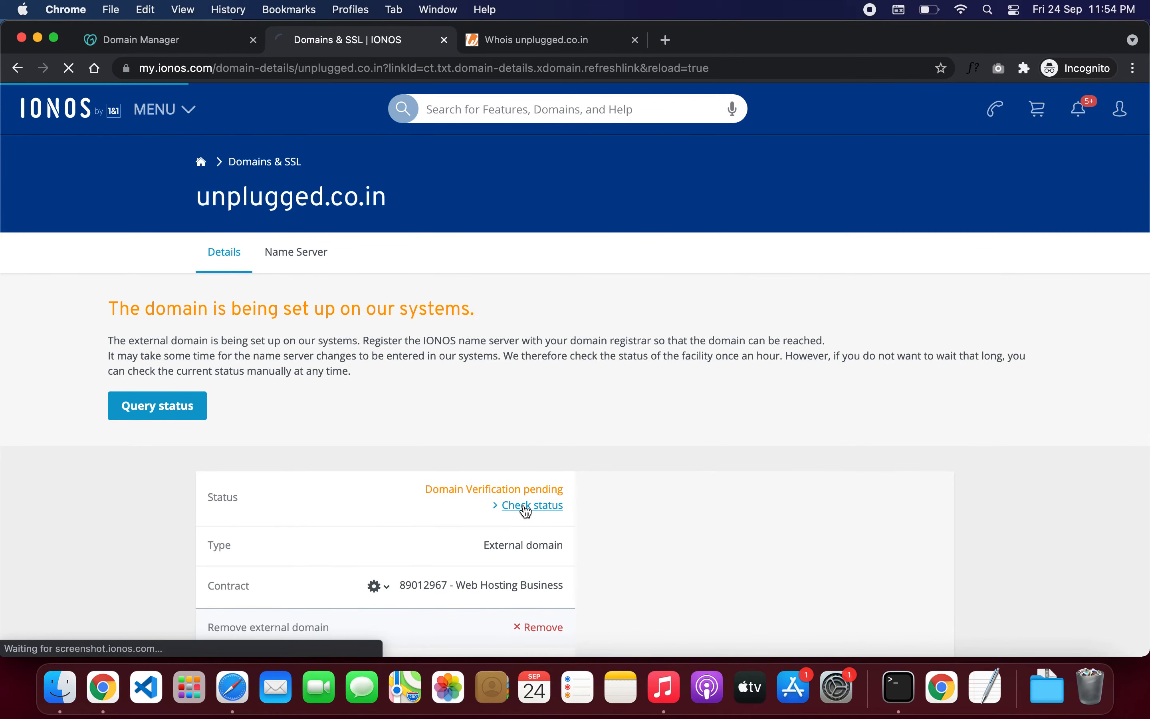
left_click(525, 507)
left_click(525, 507)
left_click(524, 507)
left_click(526, 507)
scroll(652, 444, "down", 1)
scroll(653, 445, "up", 1)
scroll(526, 391, "down", 2)
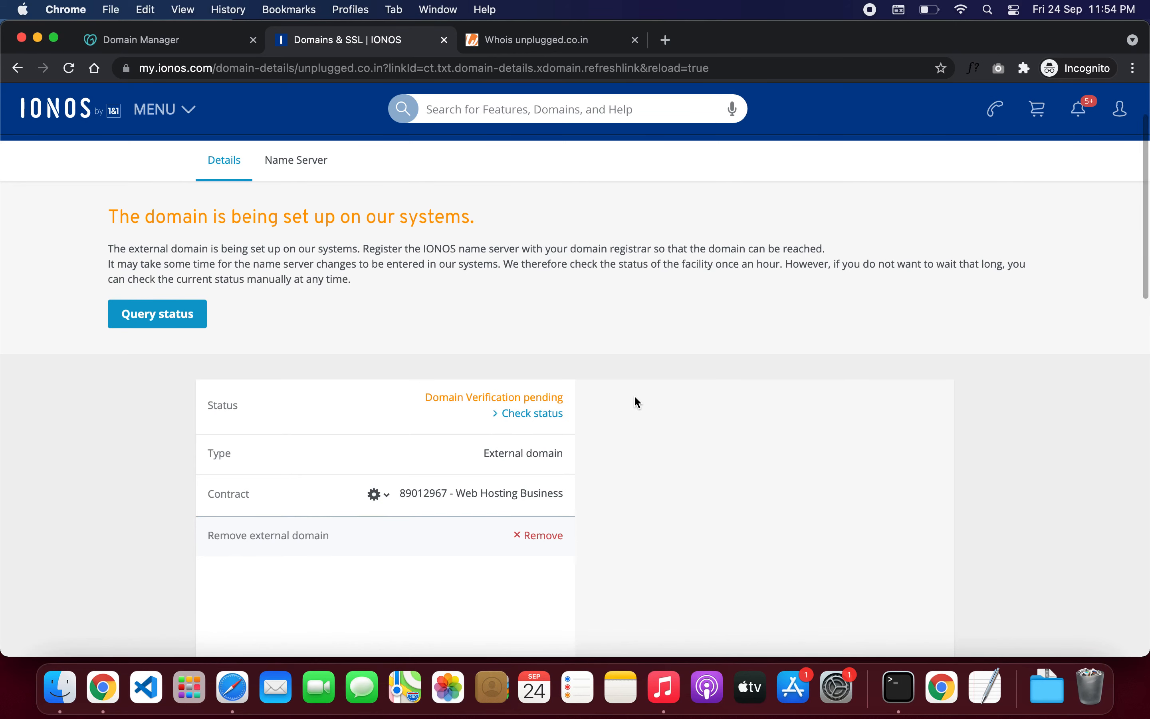
left_click(546, 414)
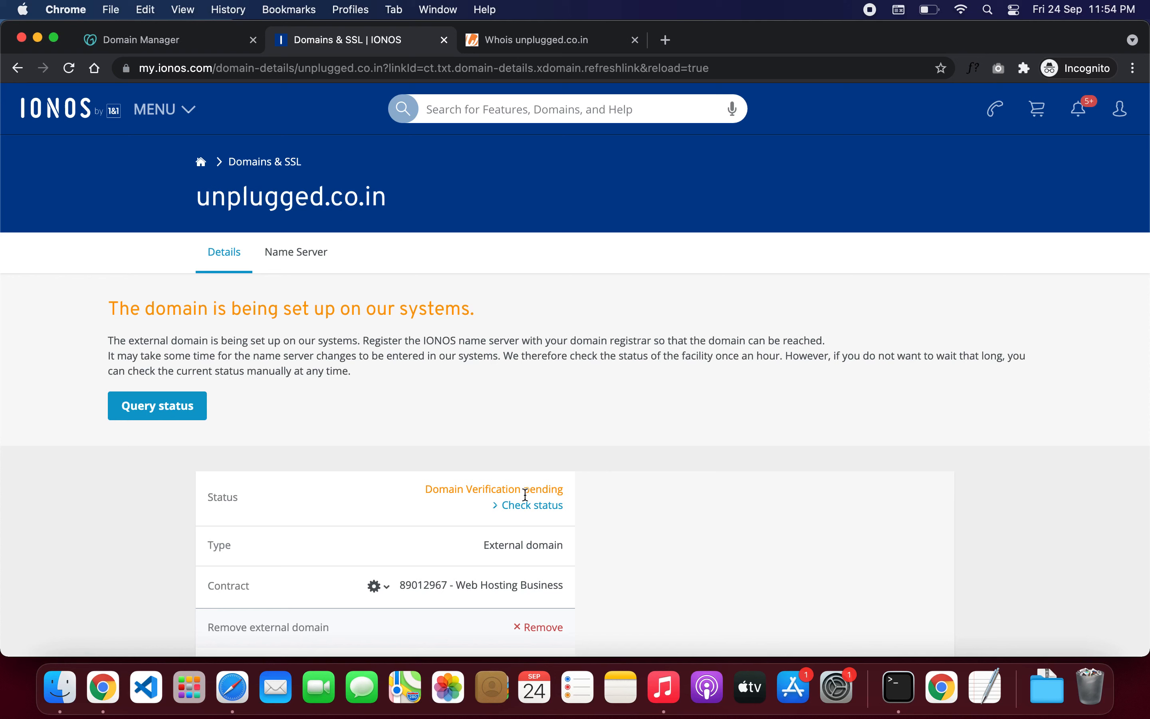
left_click(527, 508)
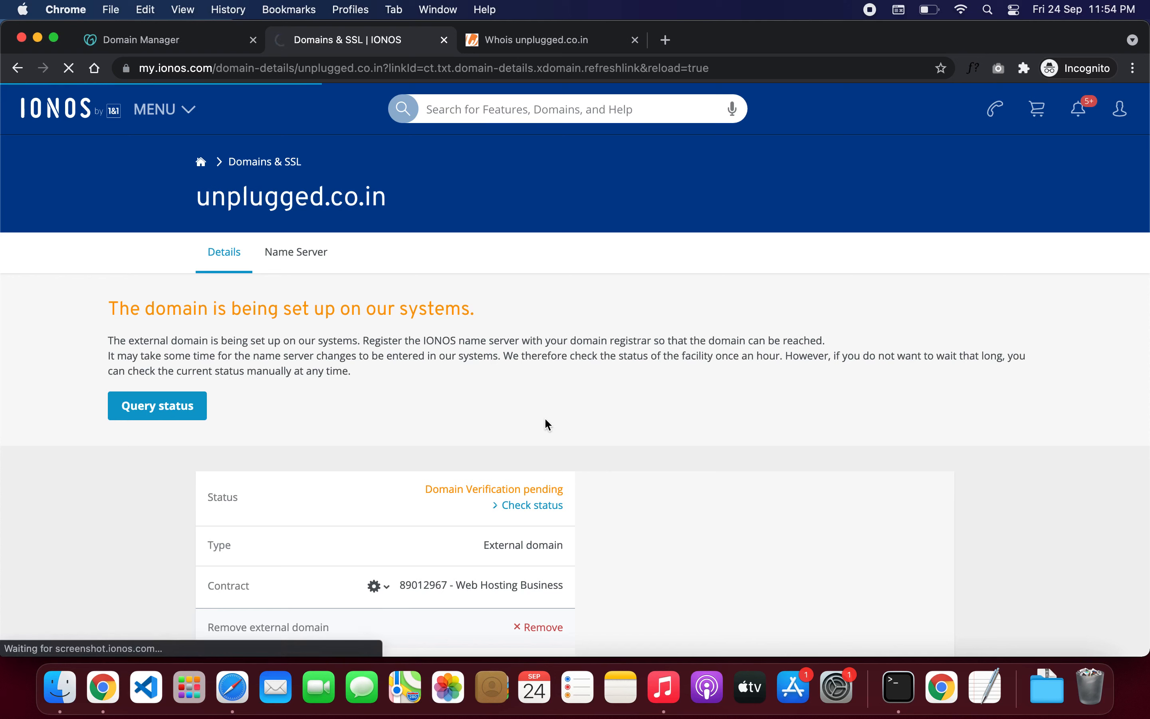